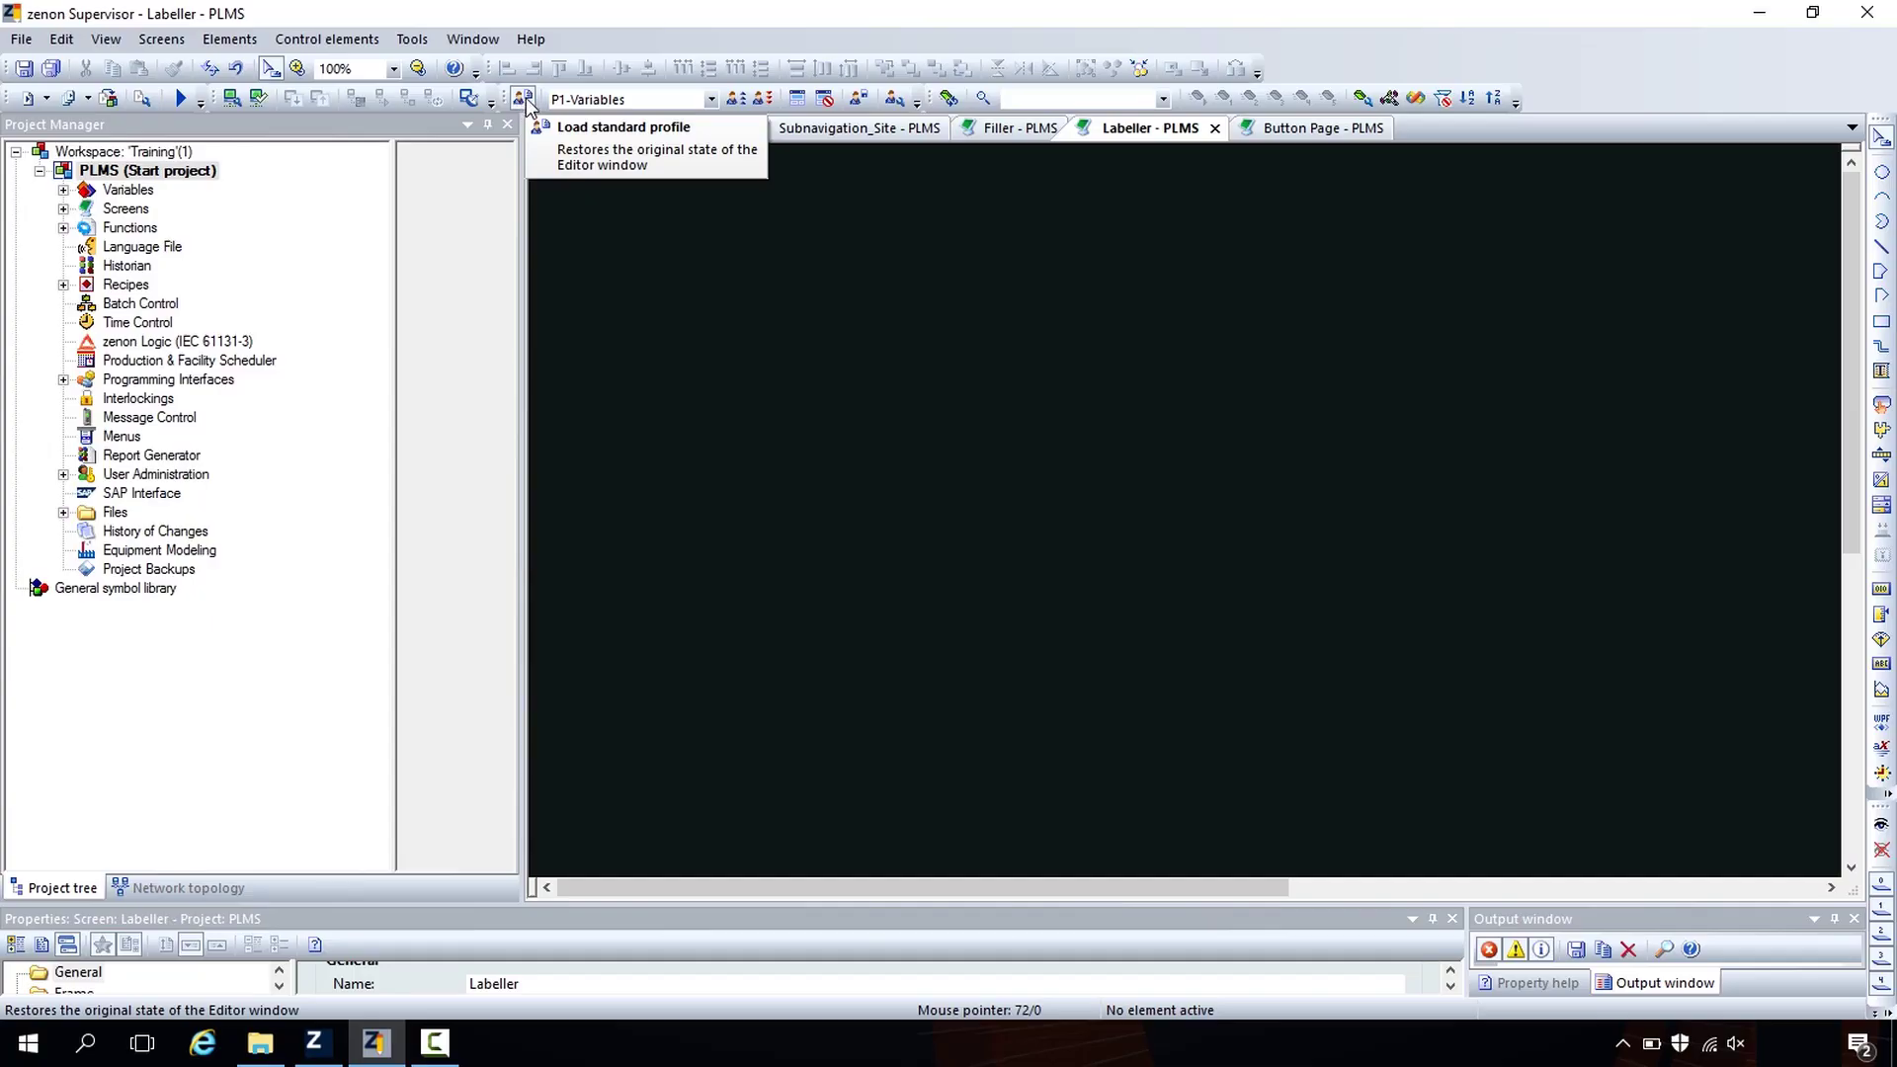
- Reset the Editor window layout to the standard profile
left_click(522, 98)
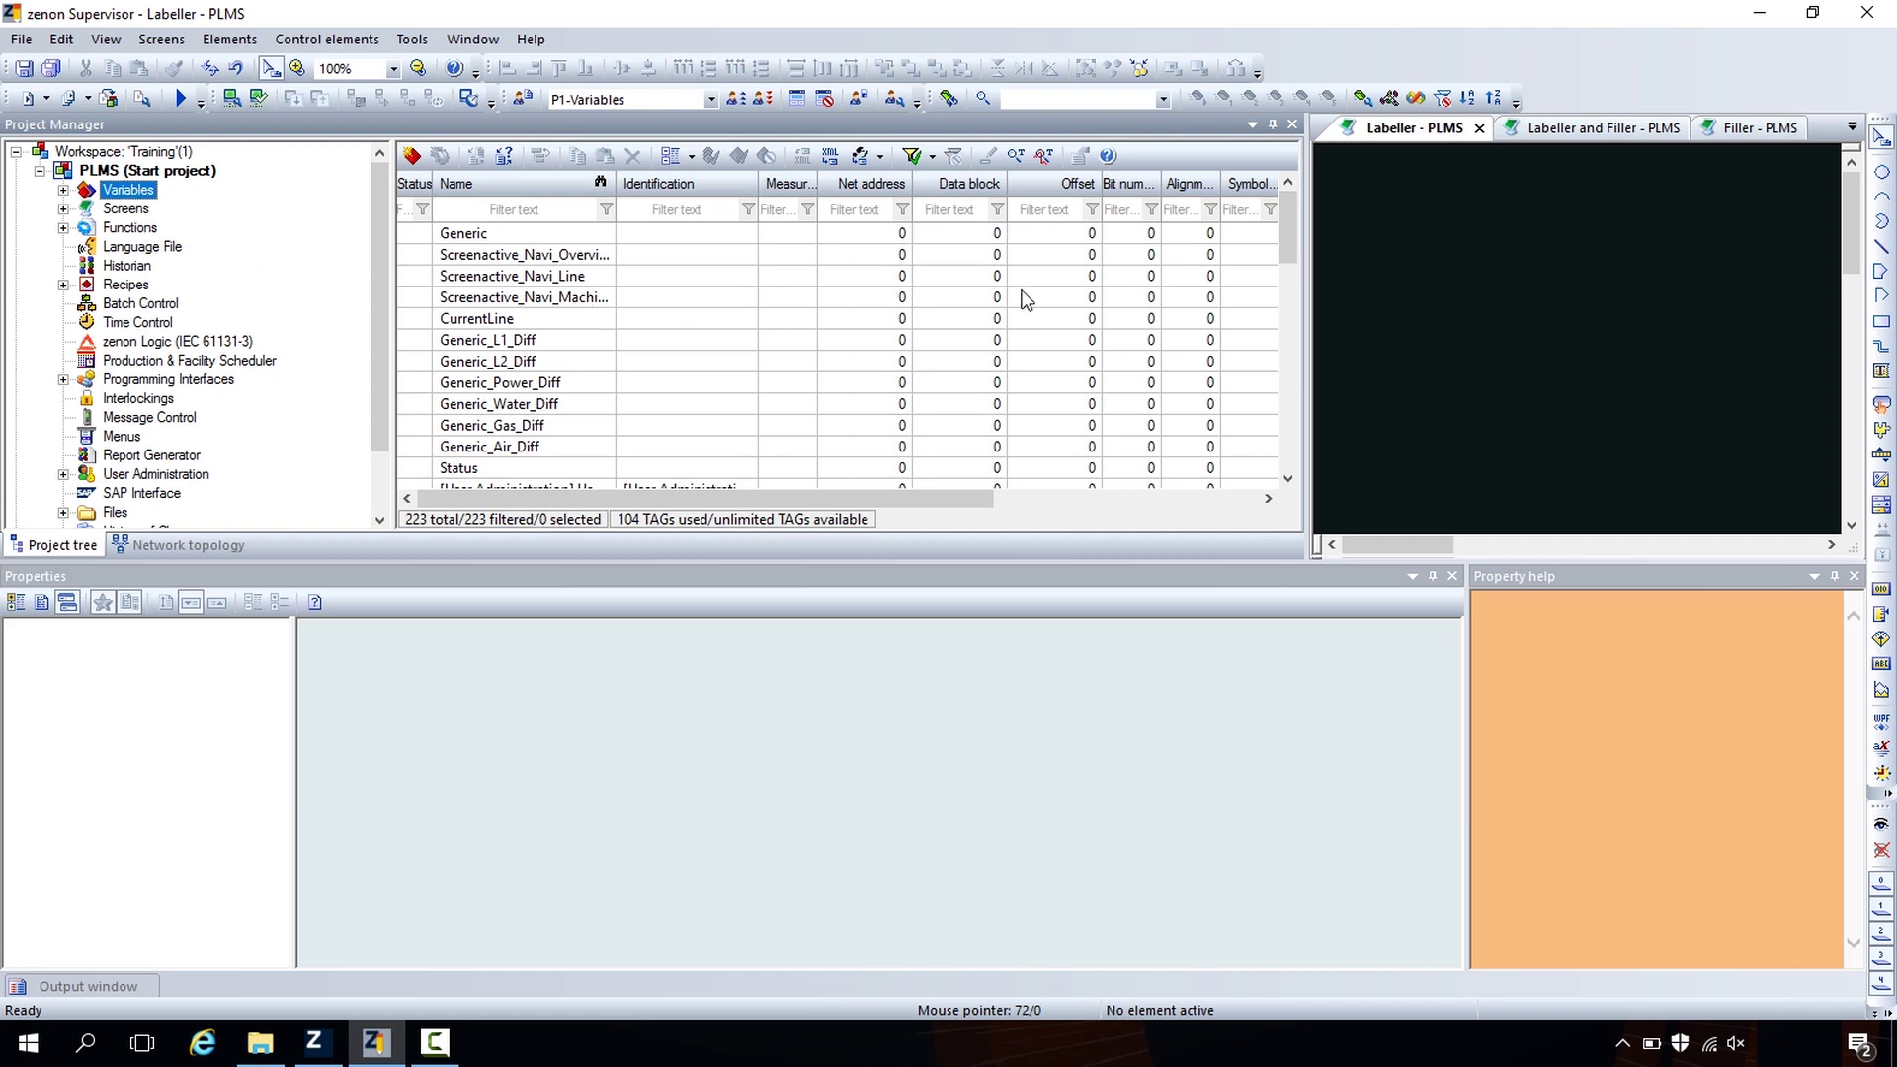
- View the Generic variable's properties, then show the PLMS project's screen list
left_click(521, 231)
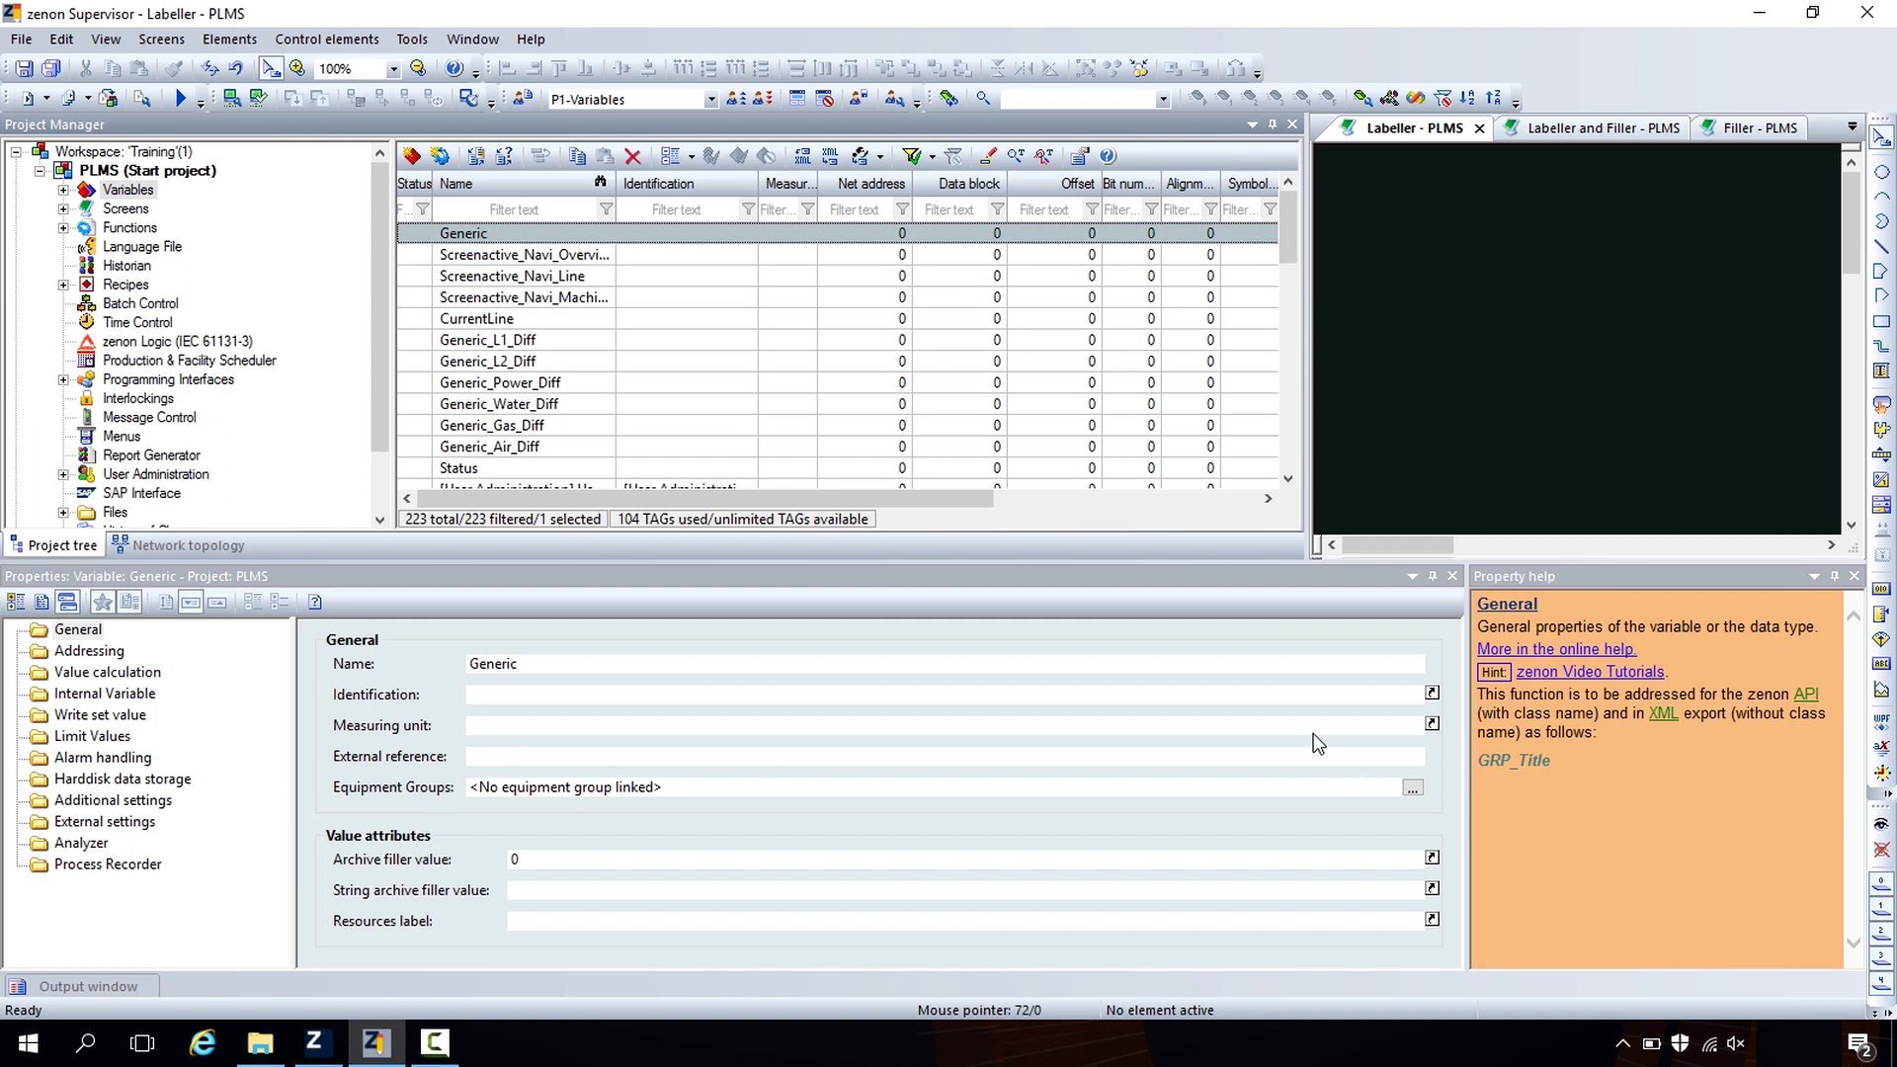
left_click(138, 210)
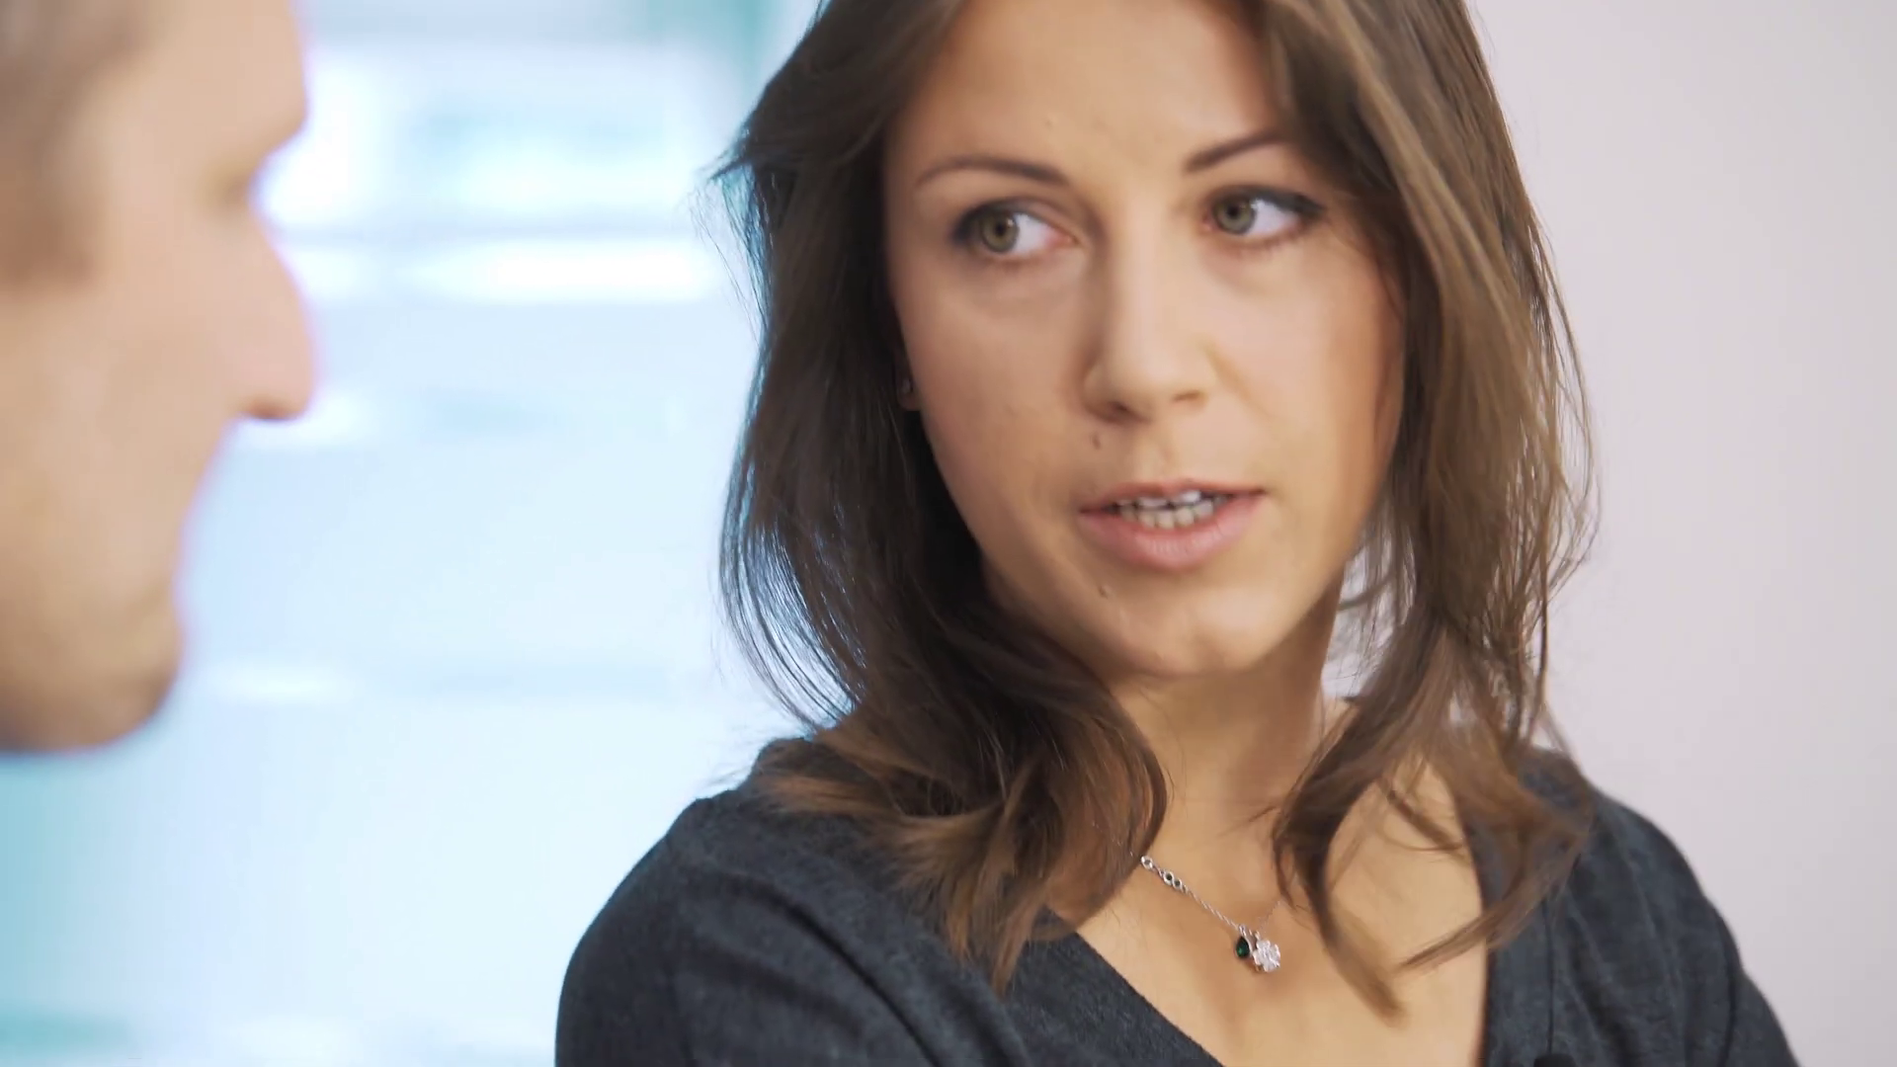
left_click(710, 98)
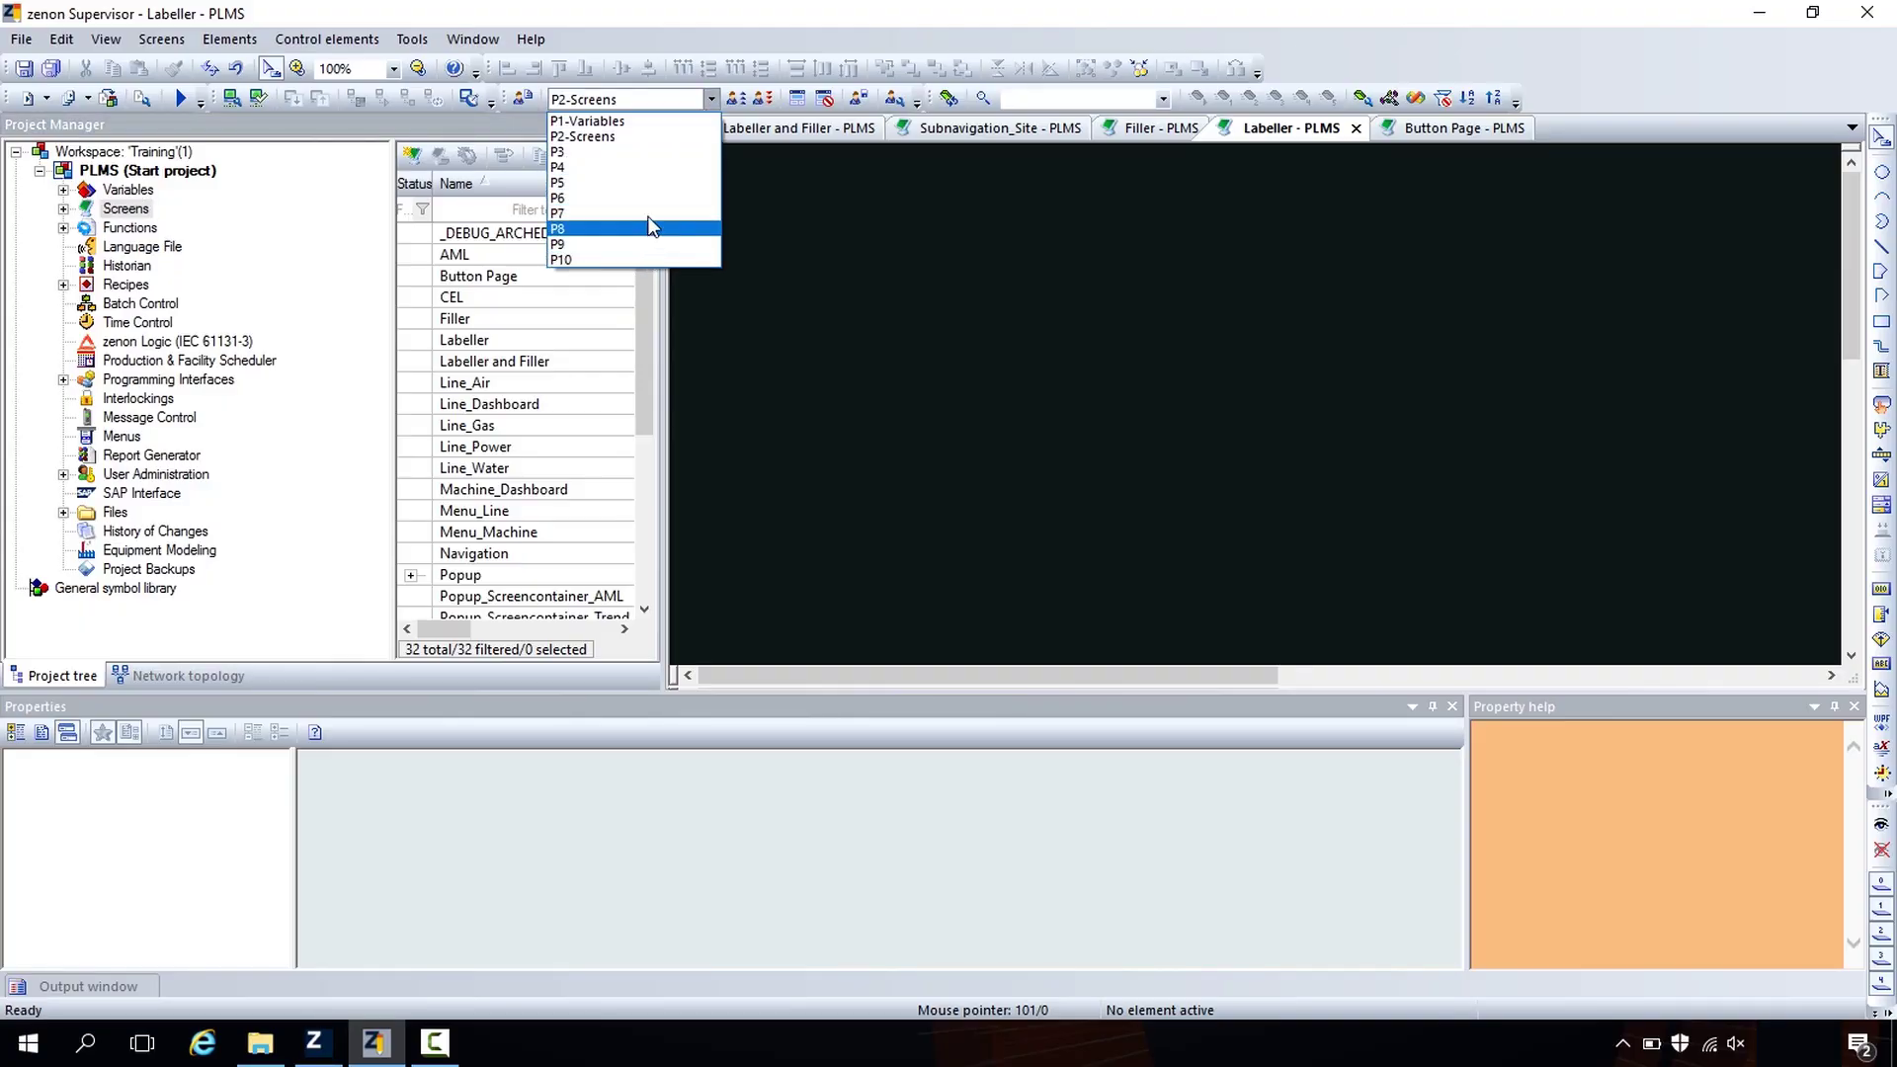
left_click(737, 253)
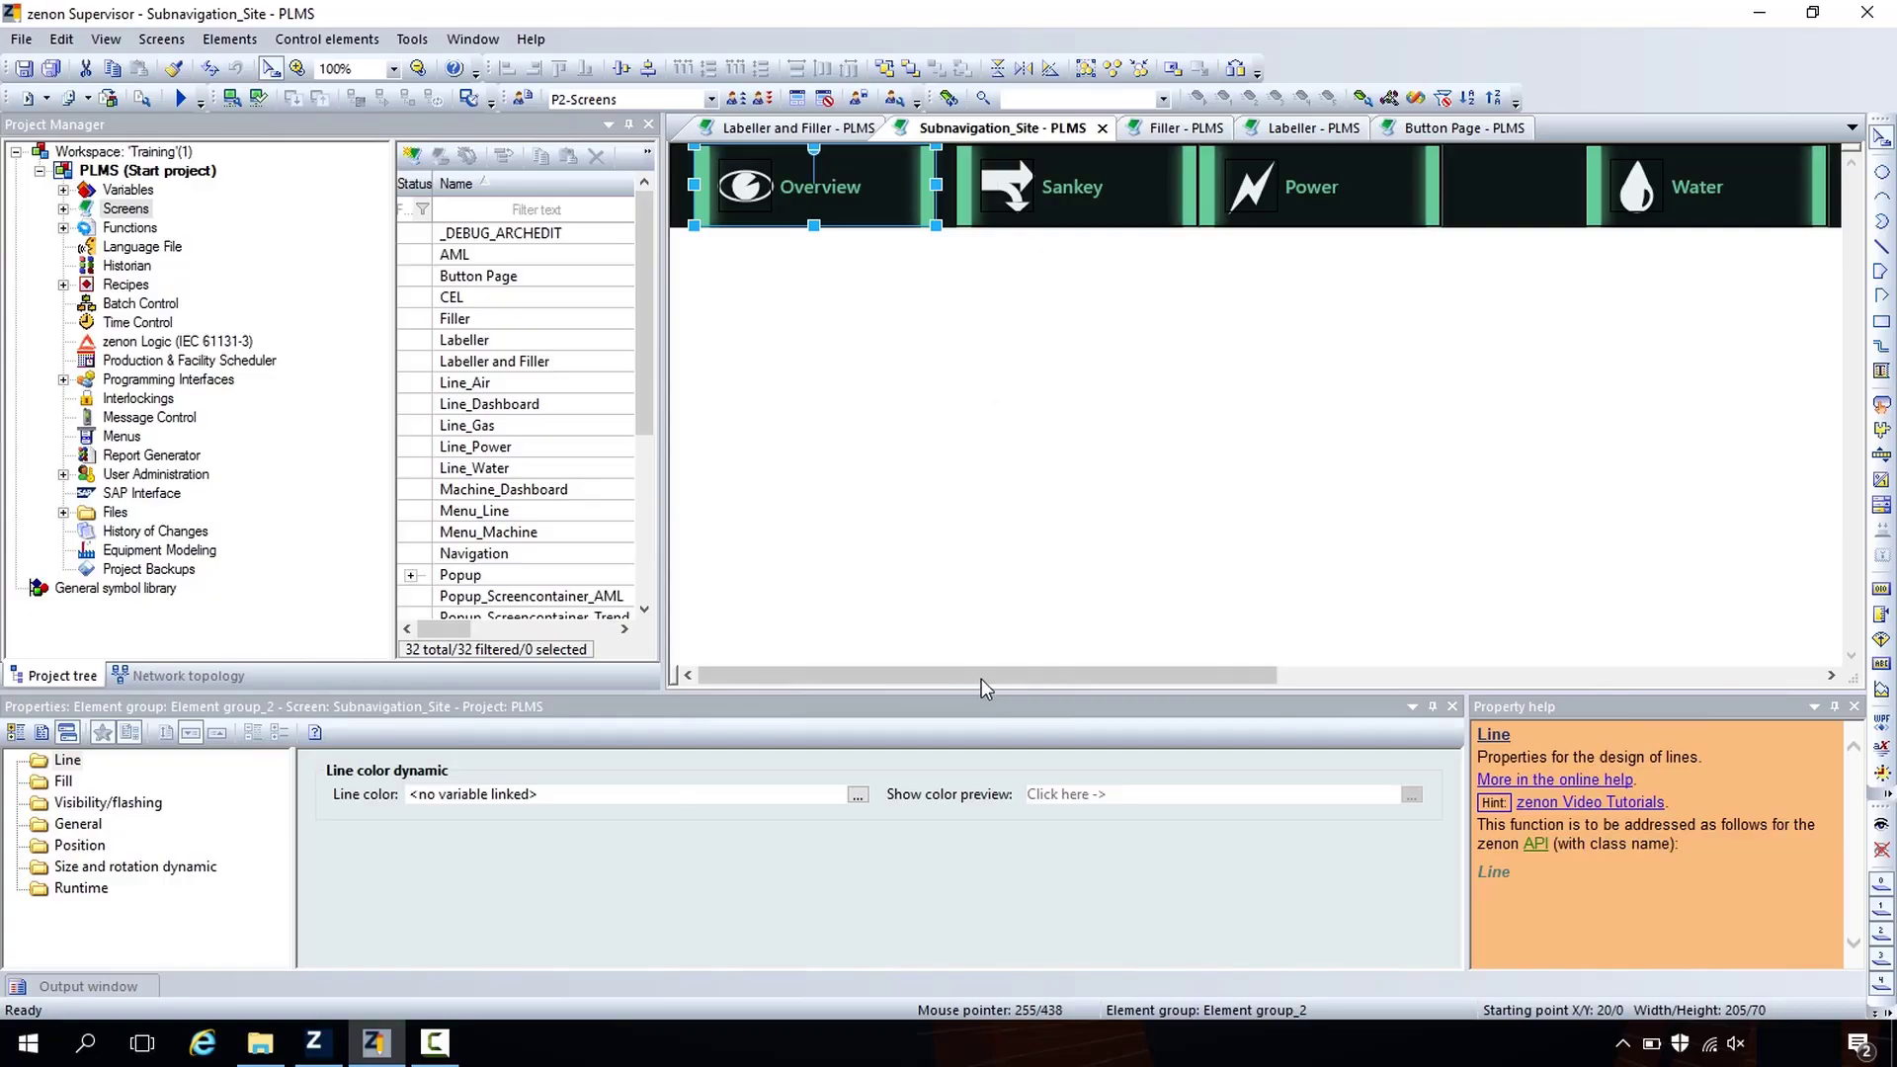
- Select the Subnavigation_Site buttons, including Compressed air, and give them the same x distance
left_click_drag(981, 679, 1328, 671)
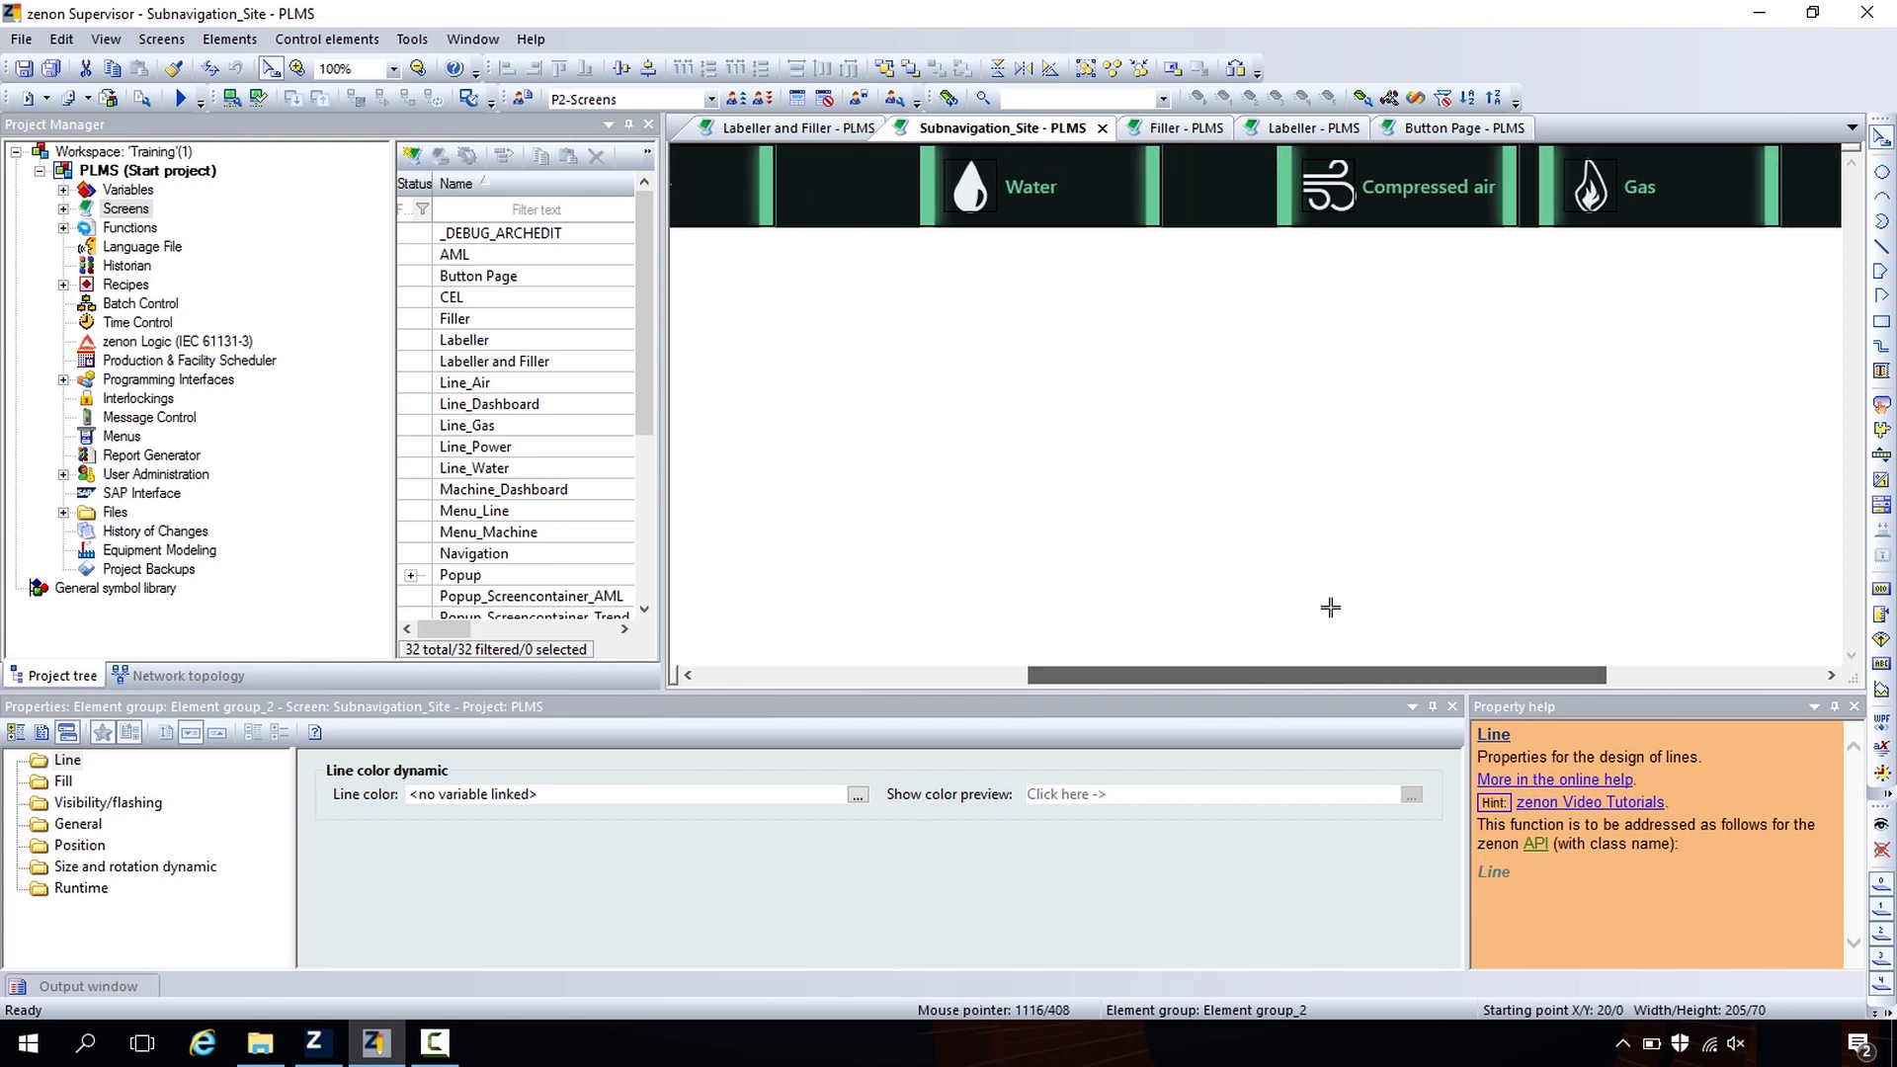
left_click_drag(1175, 675, 861, 706)
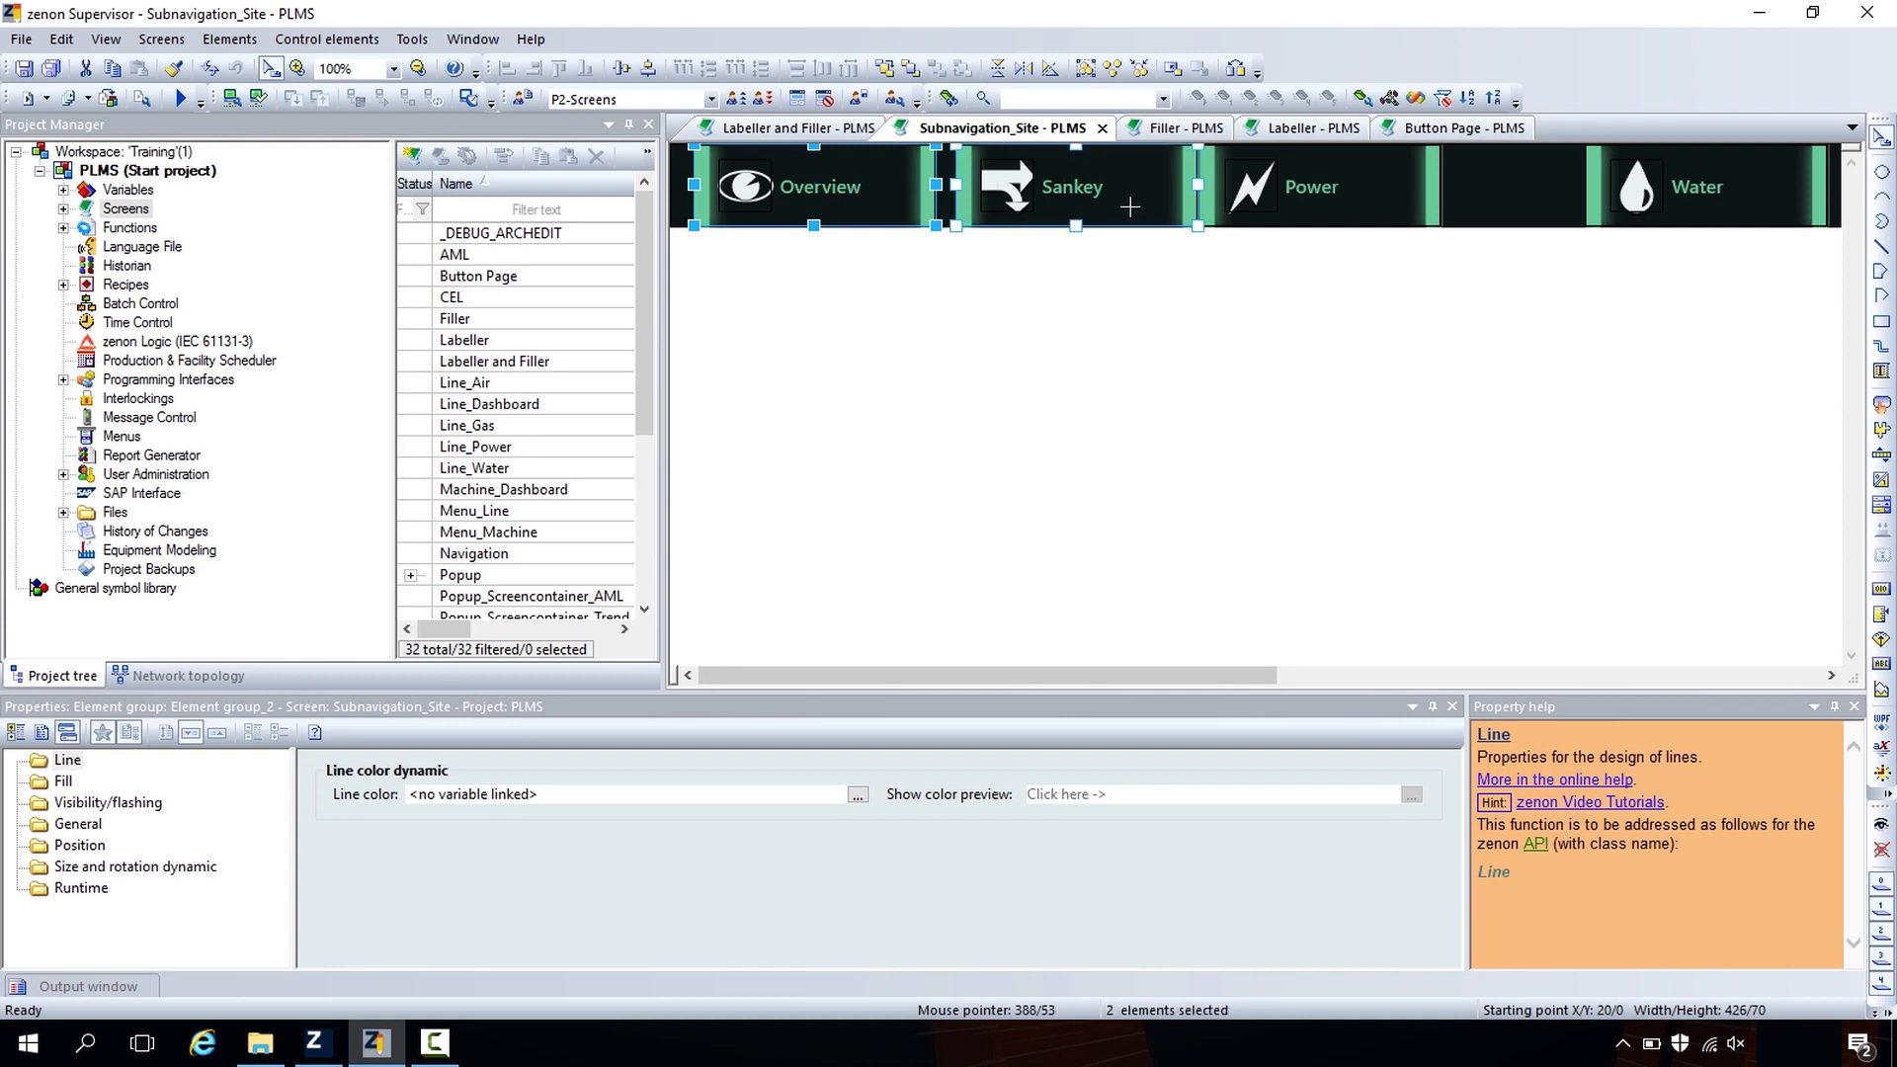
left_click_drag(1274, 676, 1556, 664)
left_click(1590, 198, "ctrl")
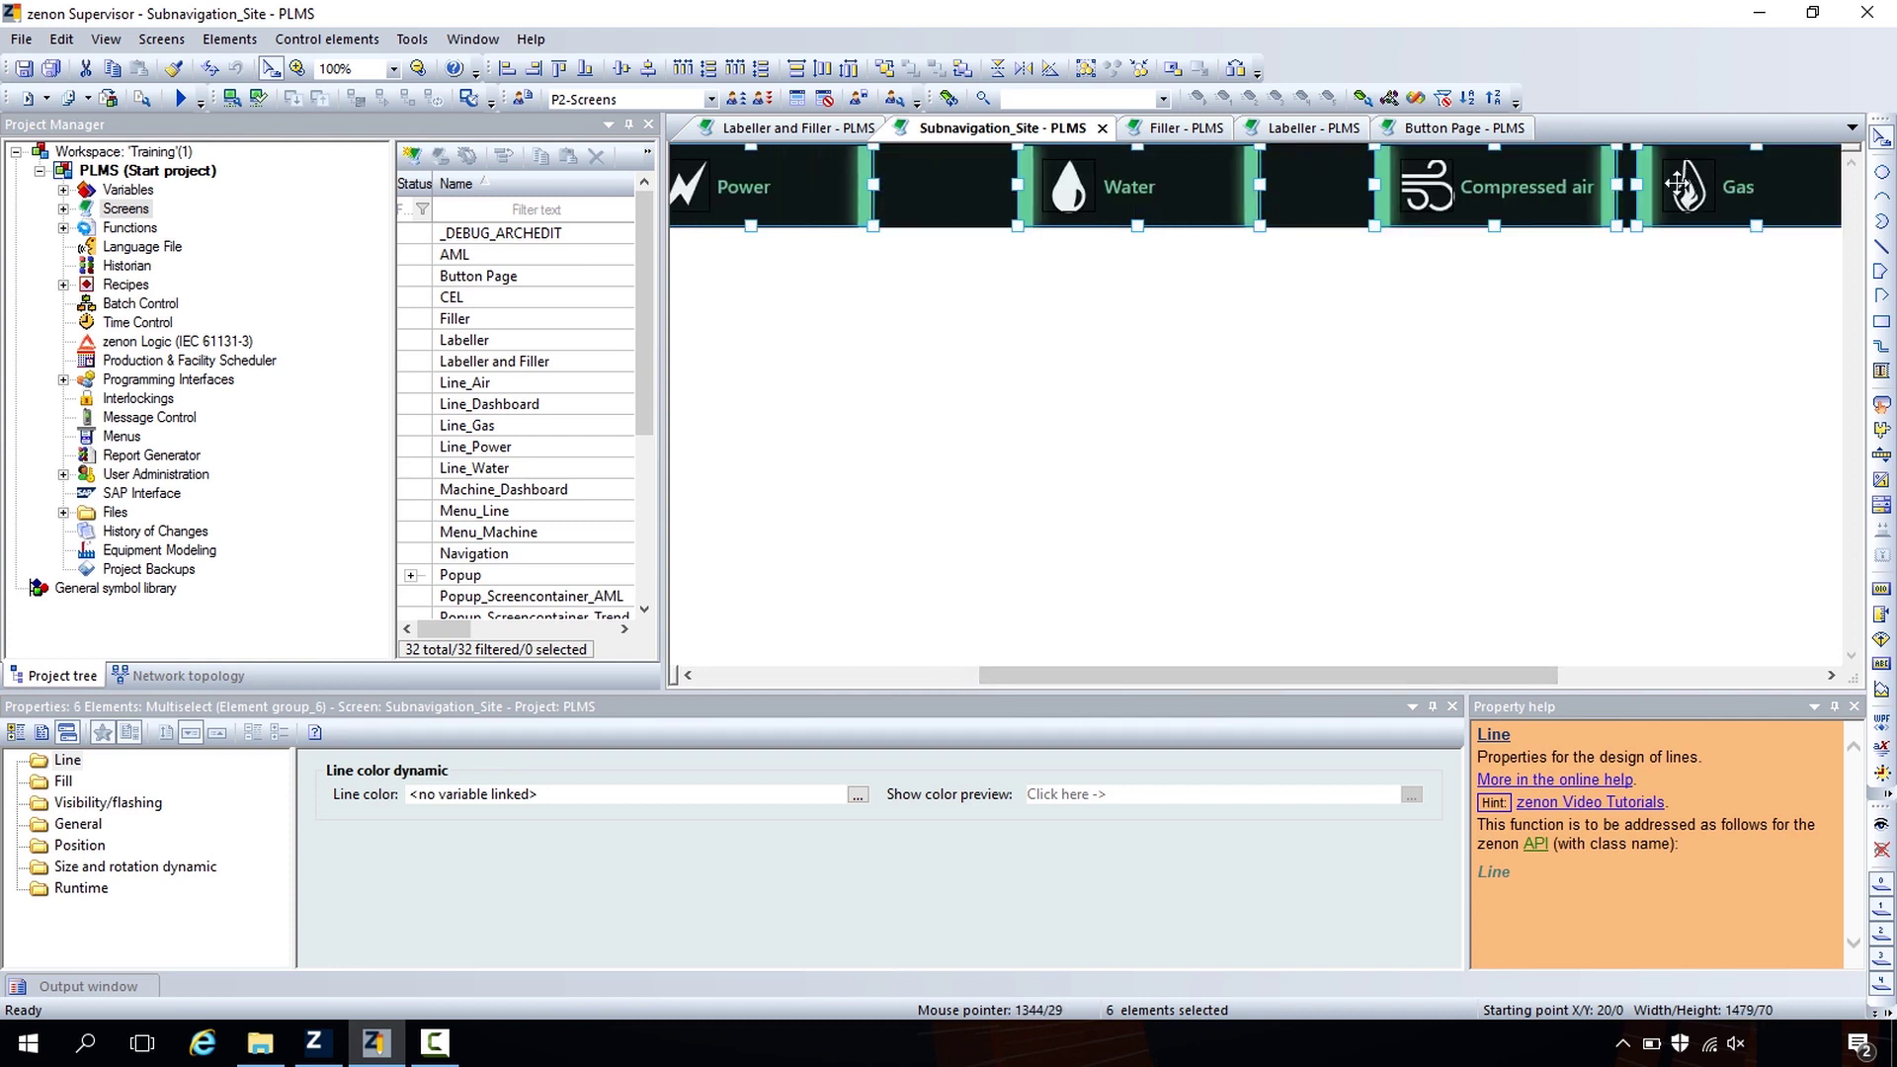
left_click(684, 69)
left_click_drag(1040, 676, 747, 681)
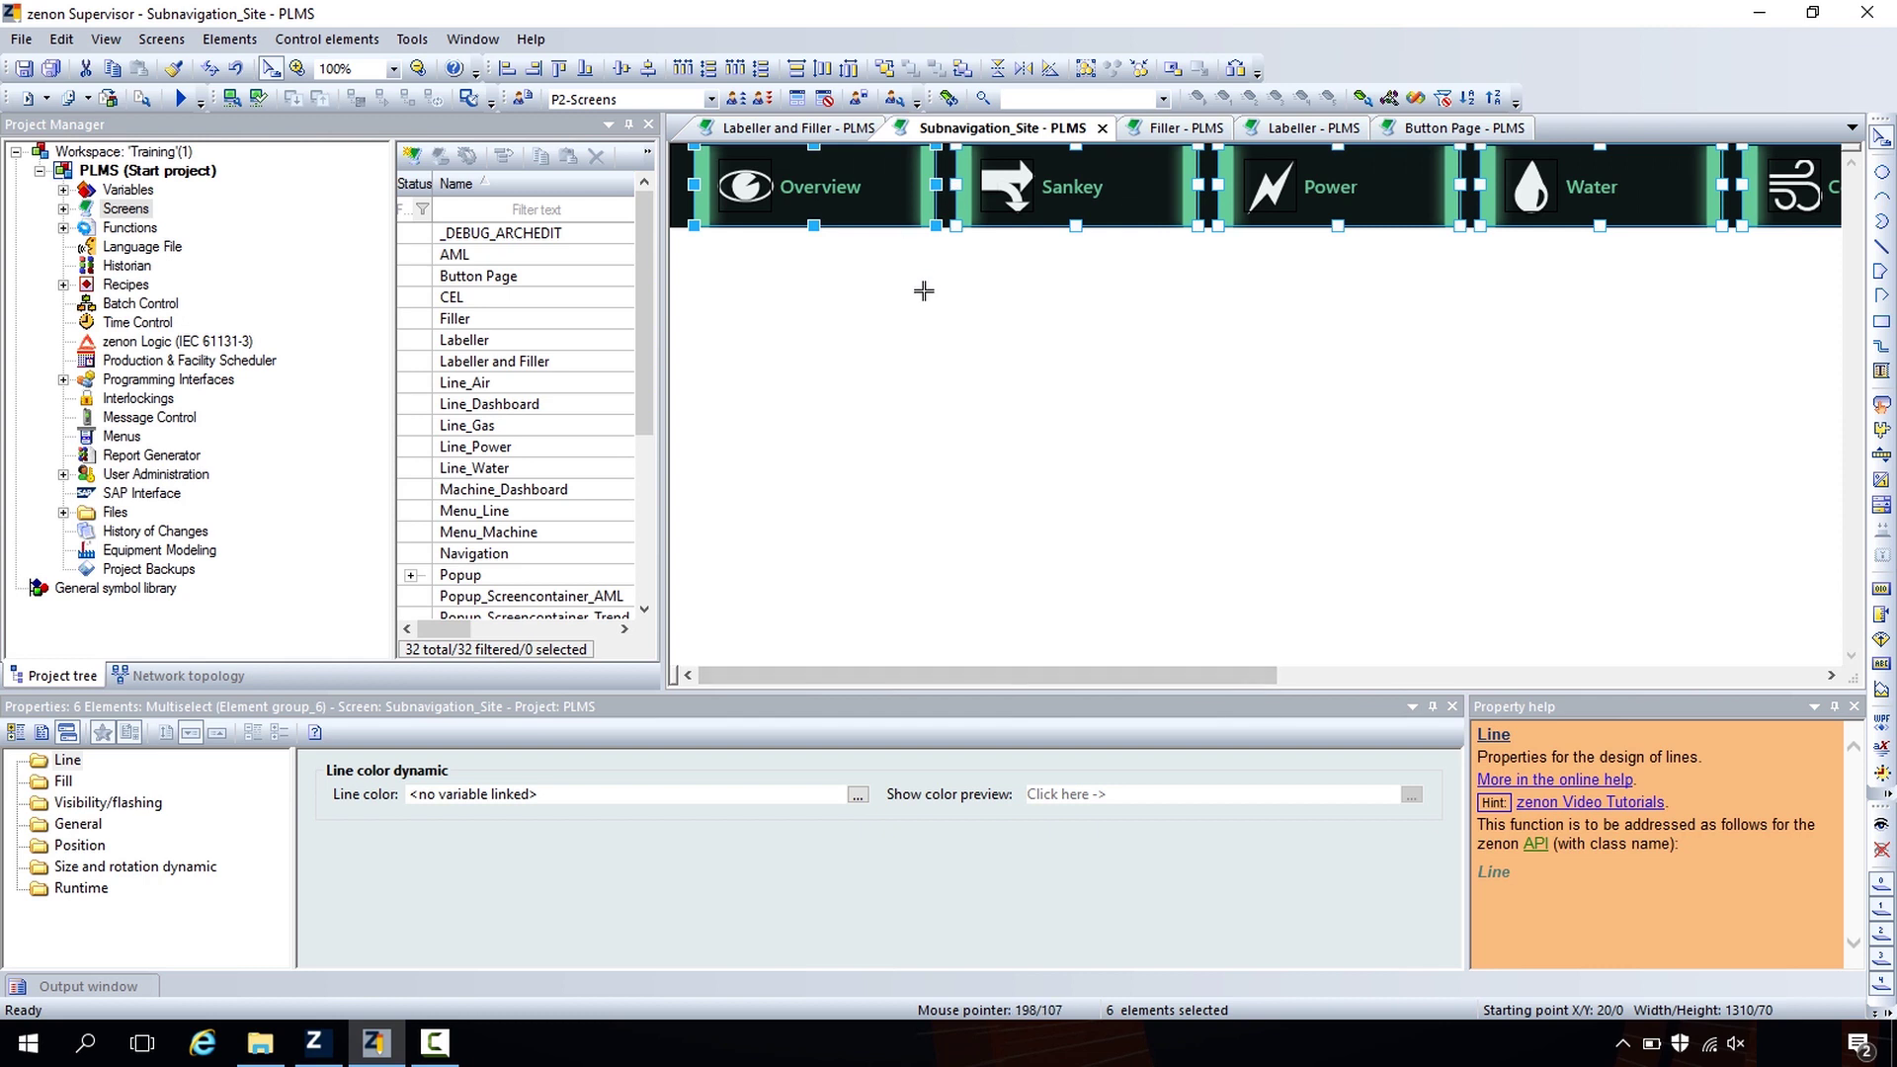
left_click(1014, 381)
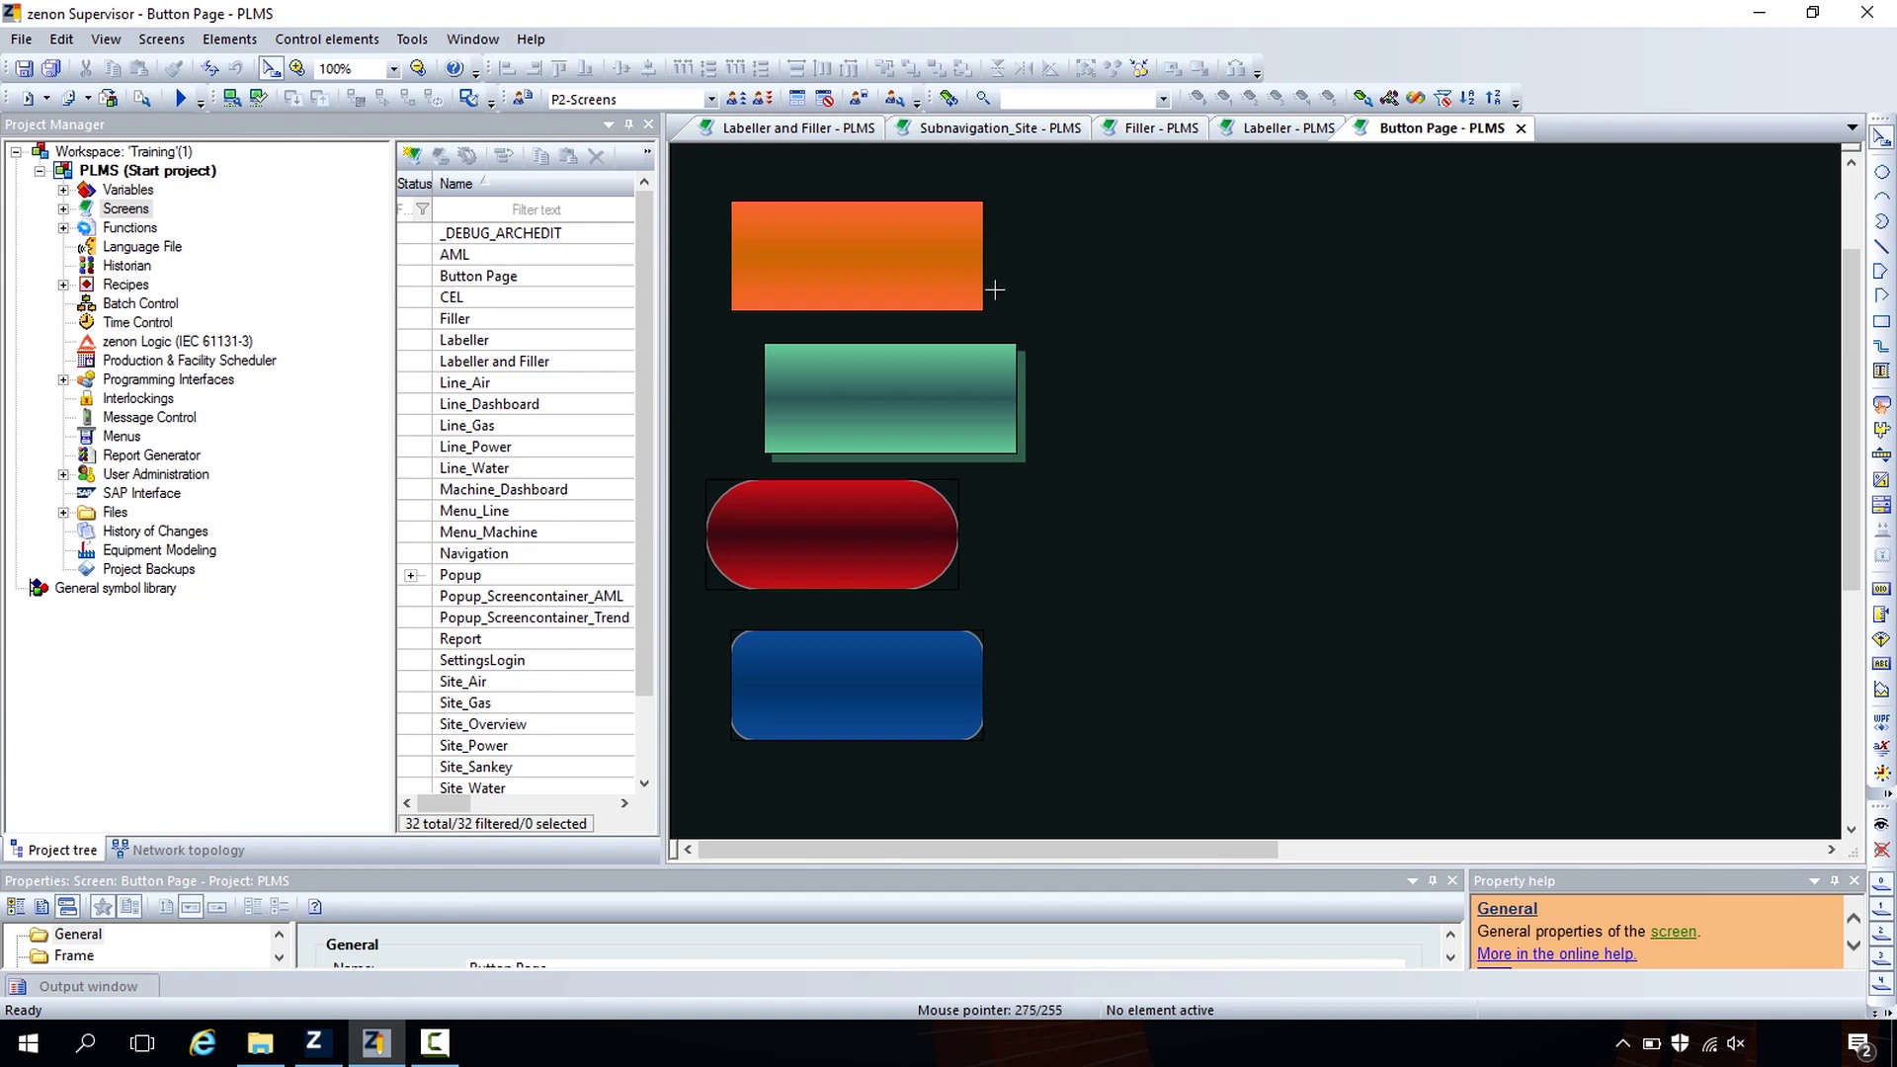
- Paste the orange button's format onto the other three buttons and align them left
left_click(968, 289)
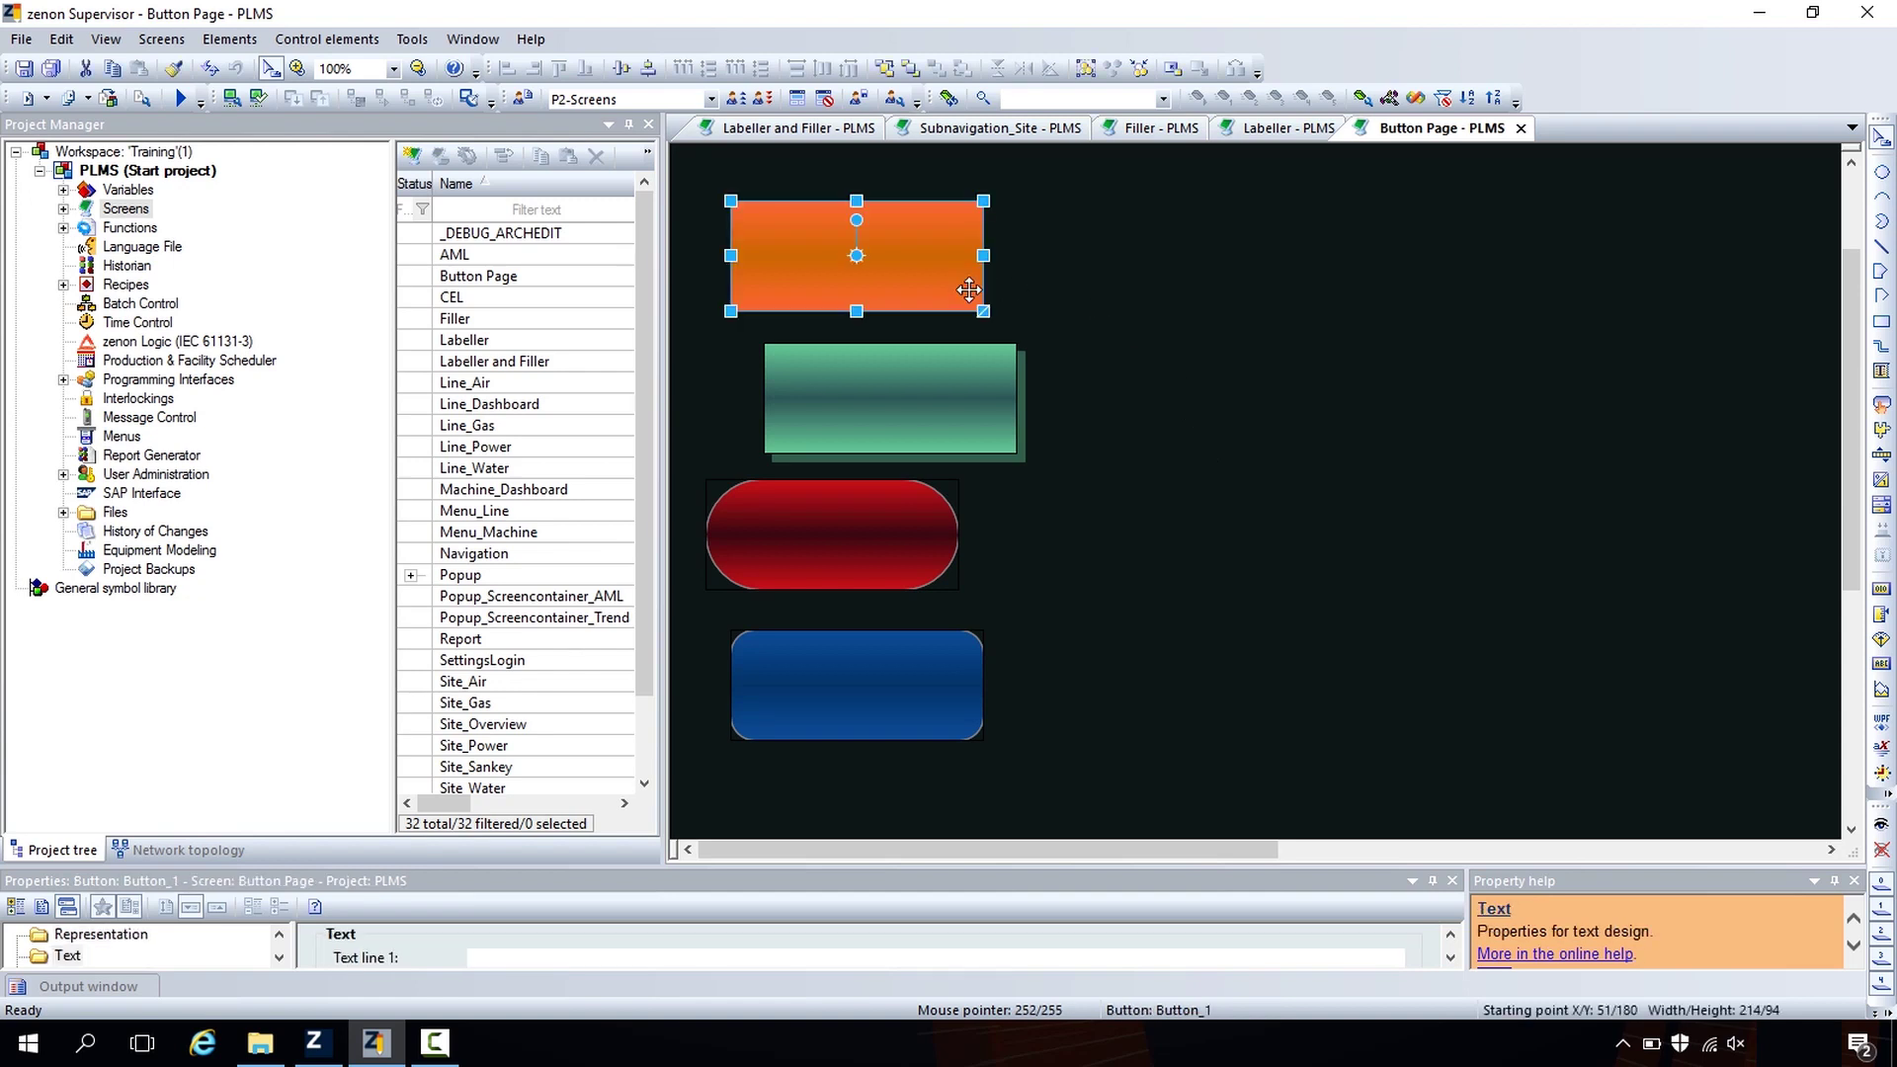
left_click(940, 381, "ctrl")
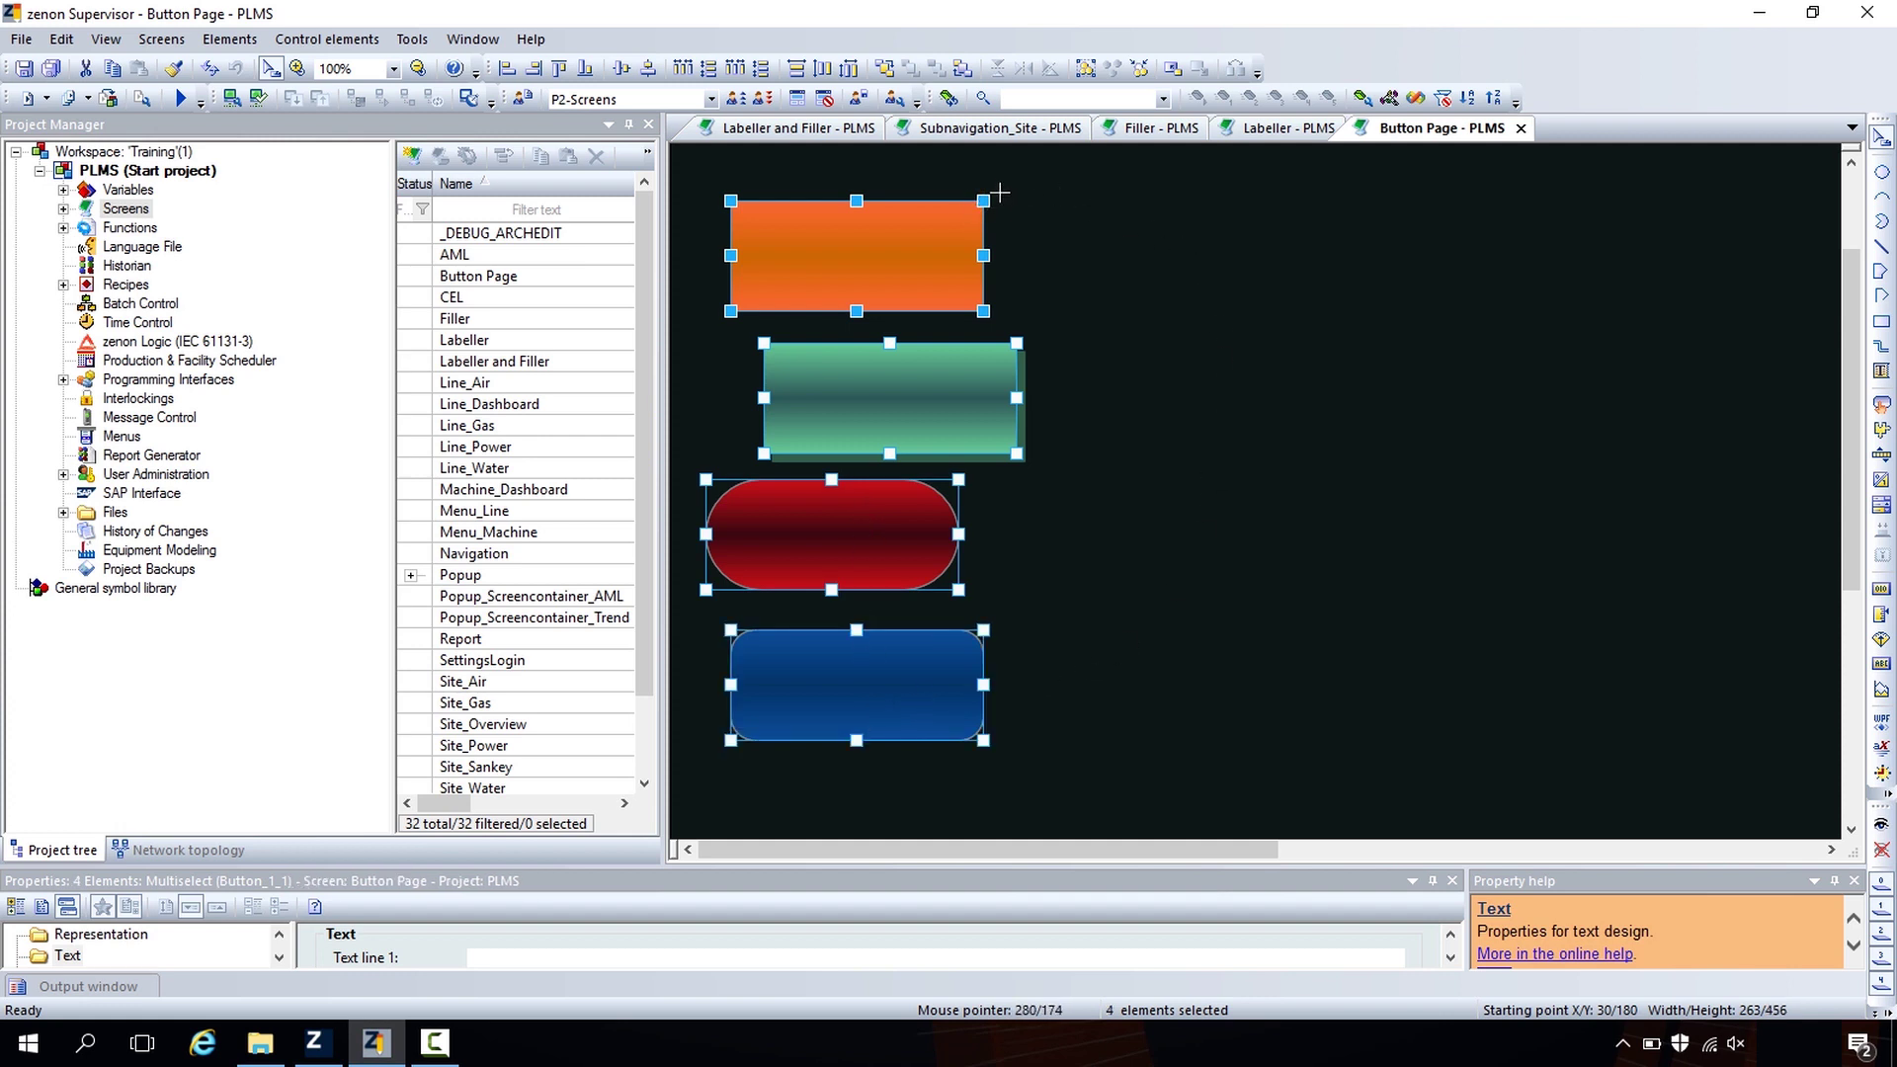
left_click(176, 71)
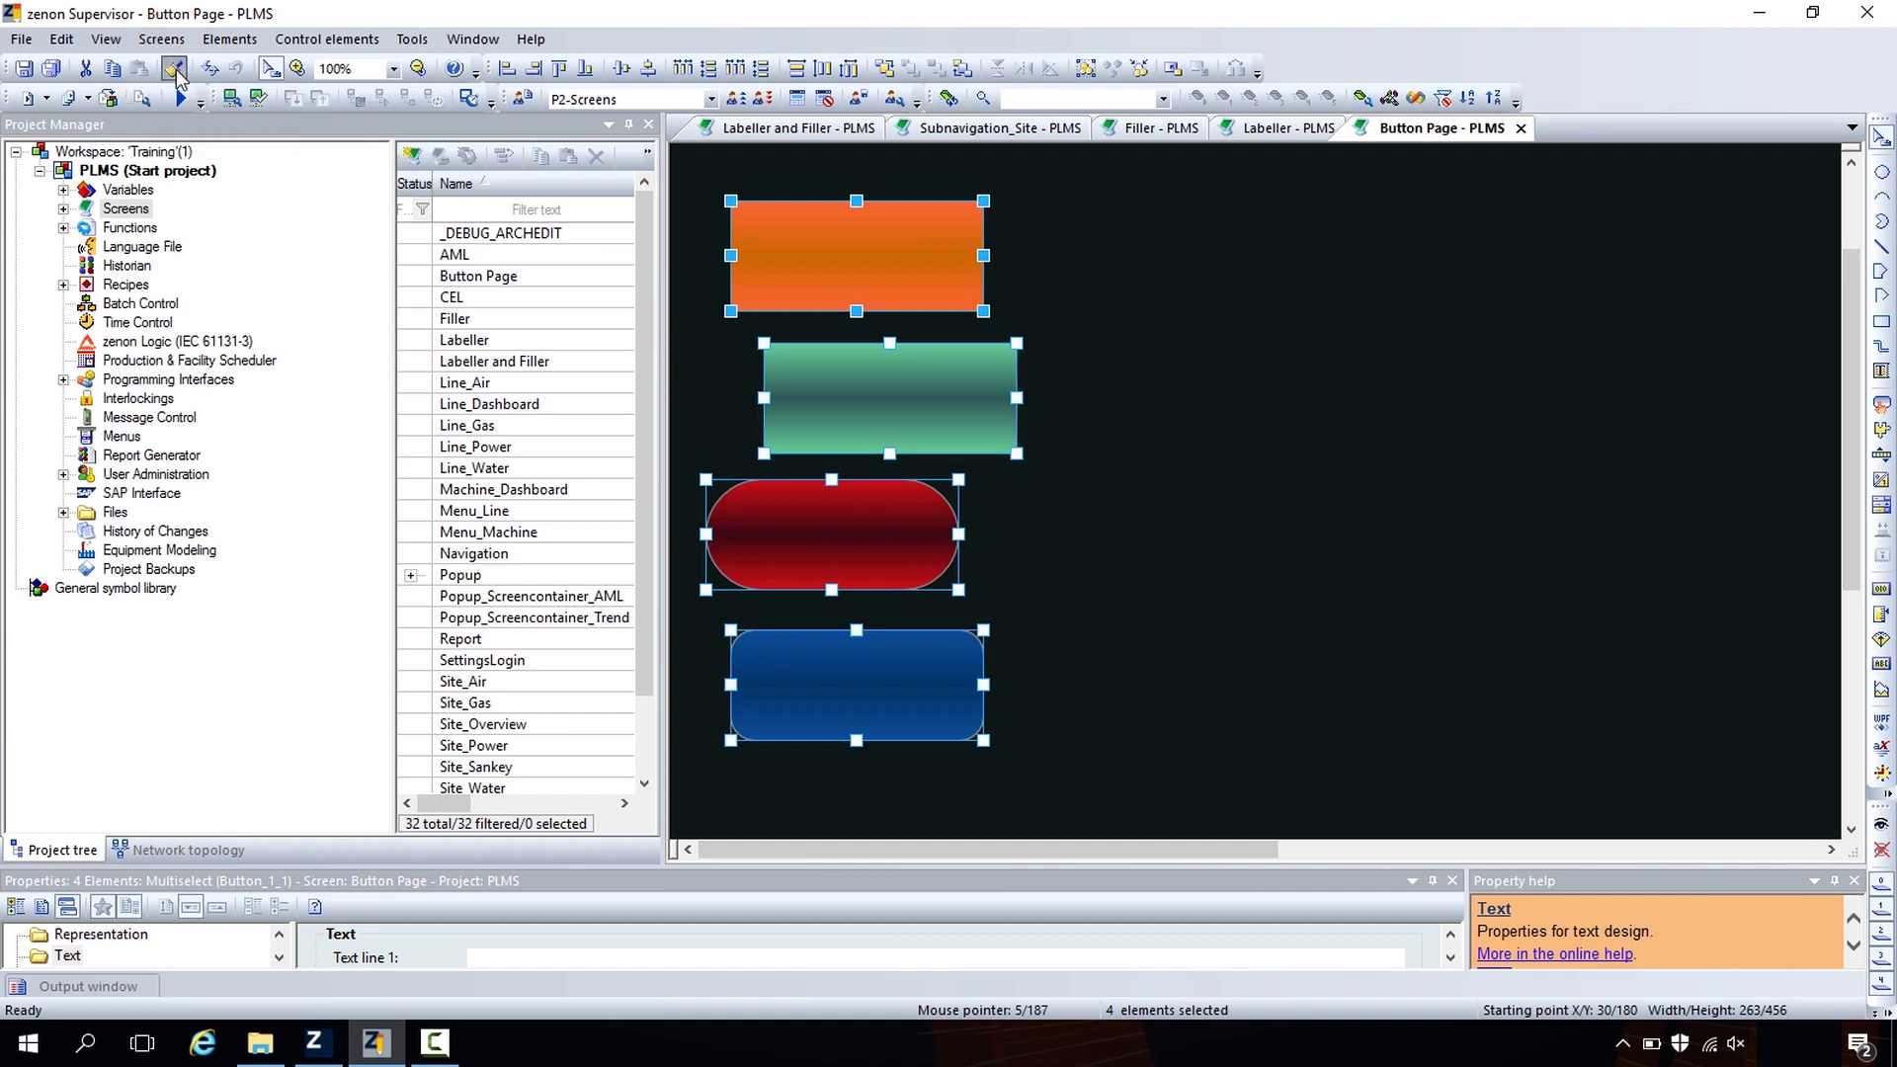
left_click(1315, 549)
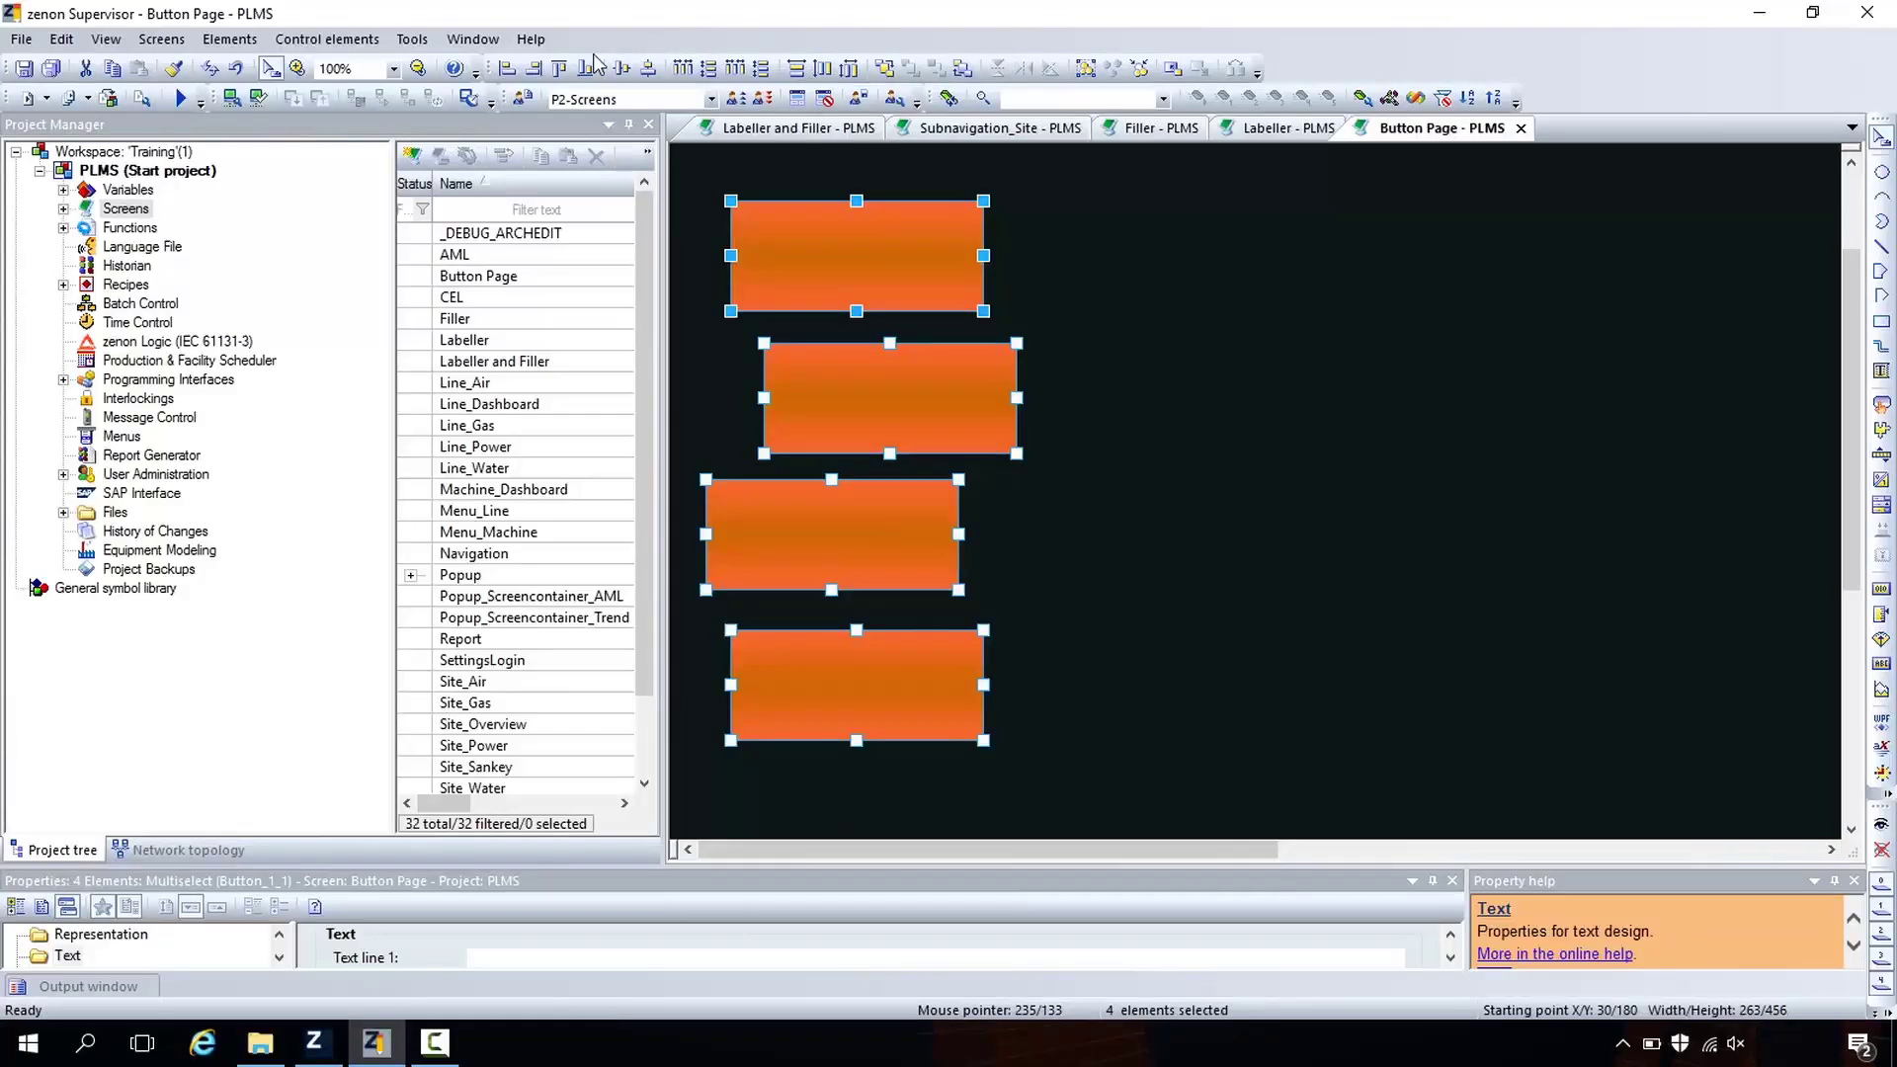
left_click(505, 69)
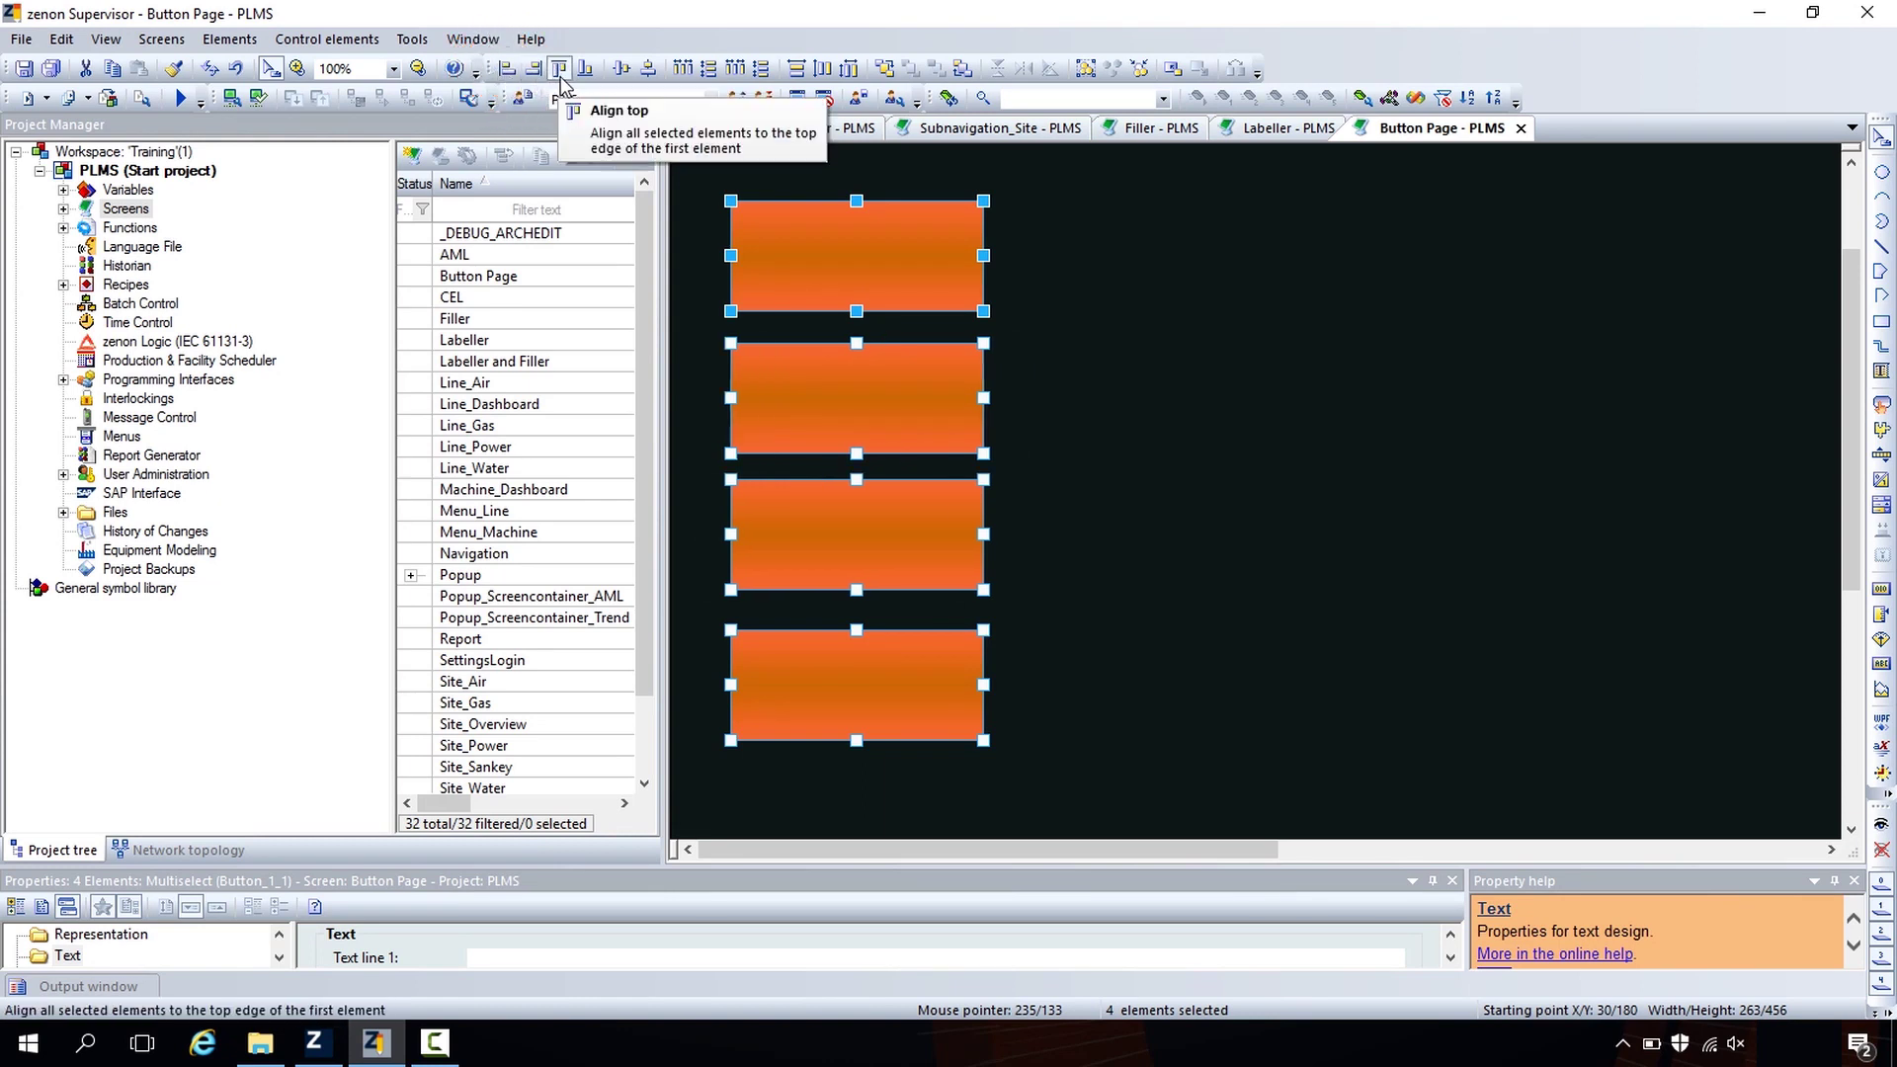
left_click(1099, 353)
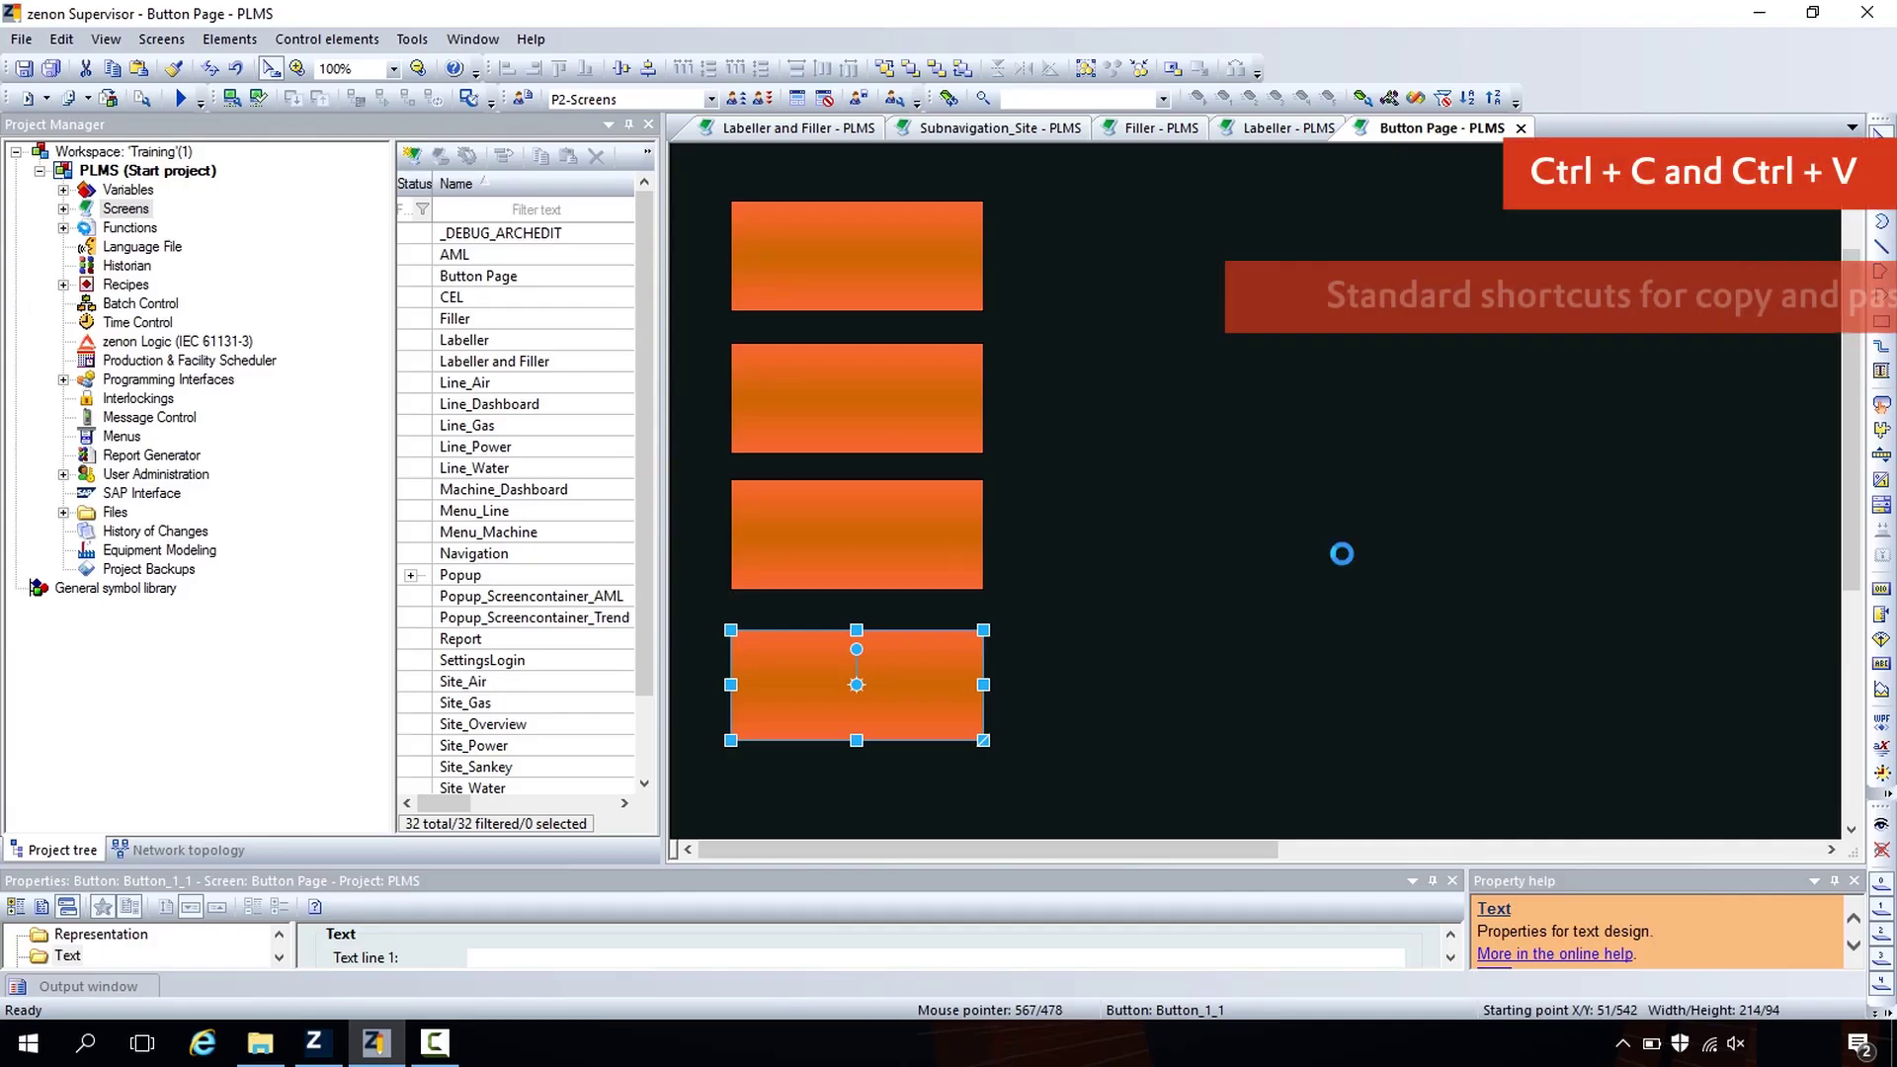
- Place a pasted orange button copy right of the top button and duplicate it three times
key("ctrl+v")
left_click_drag(1355, 514, 1288, 339)
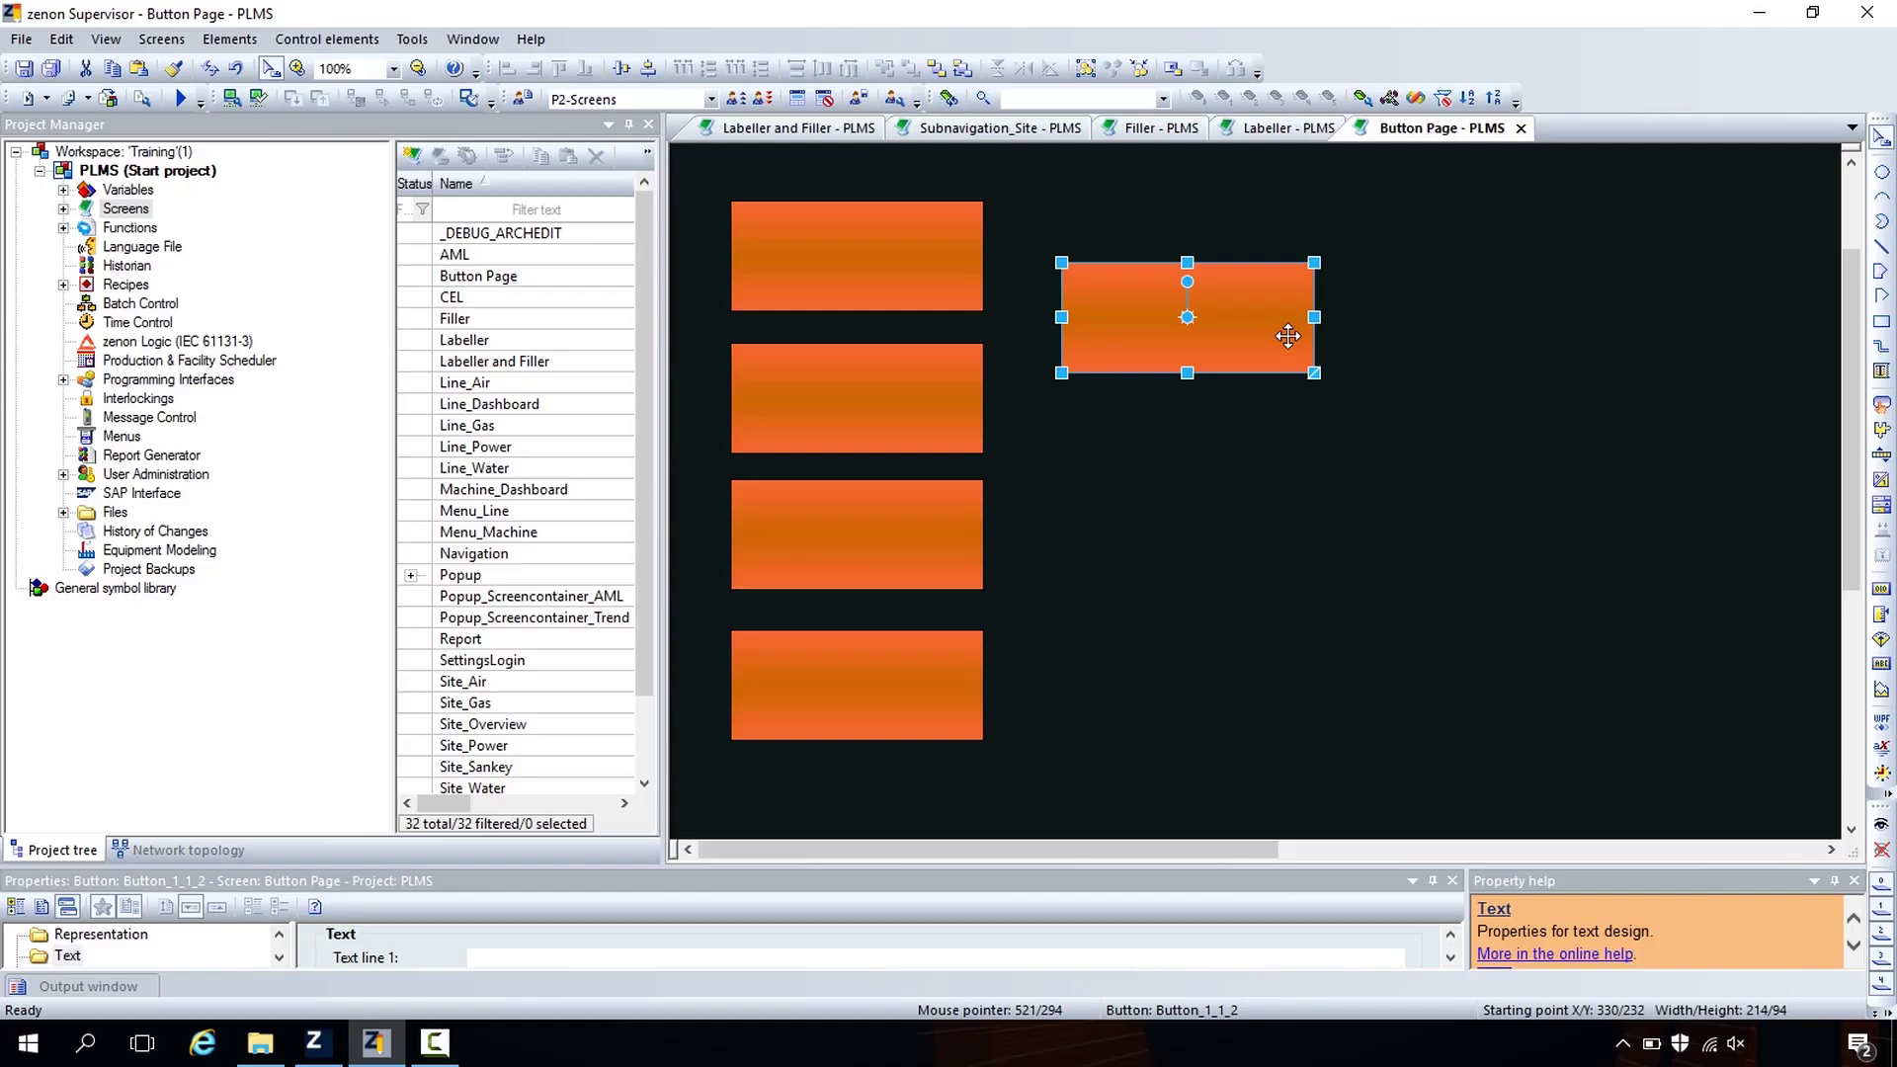
key("ctrl+d")
key("ctrl+d")
key("ctrl+d")
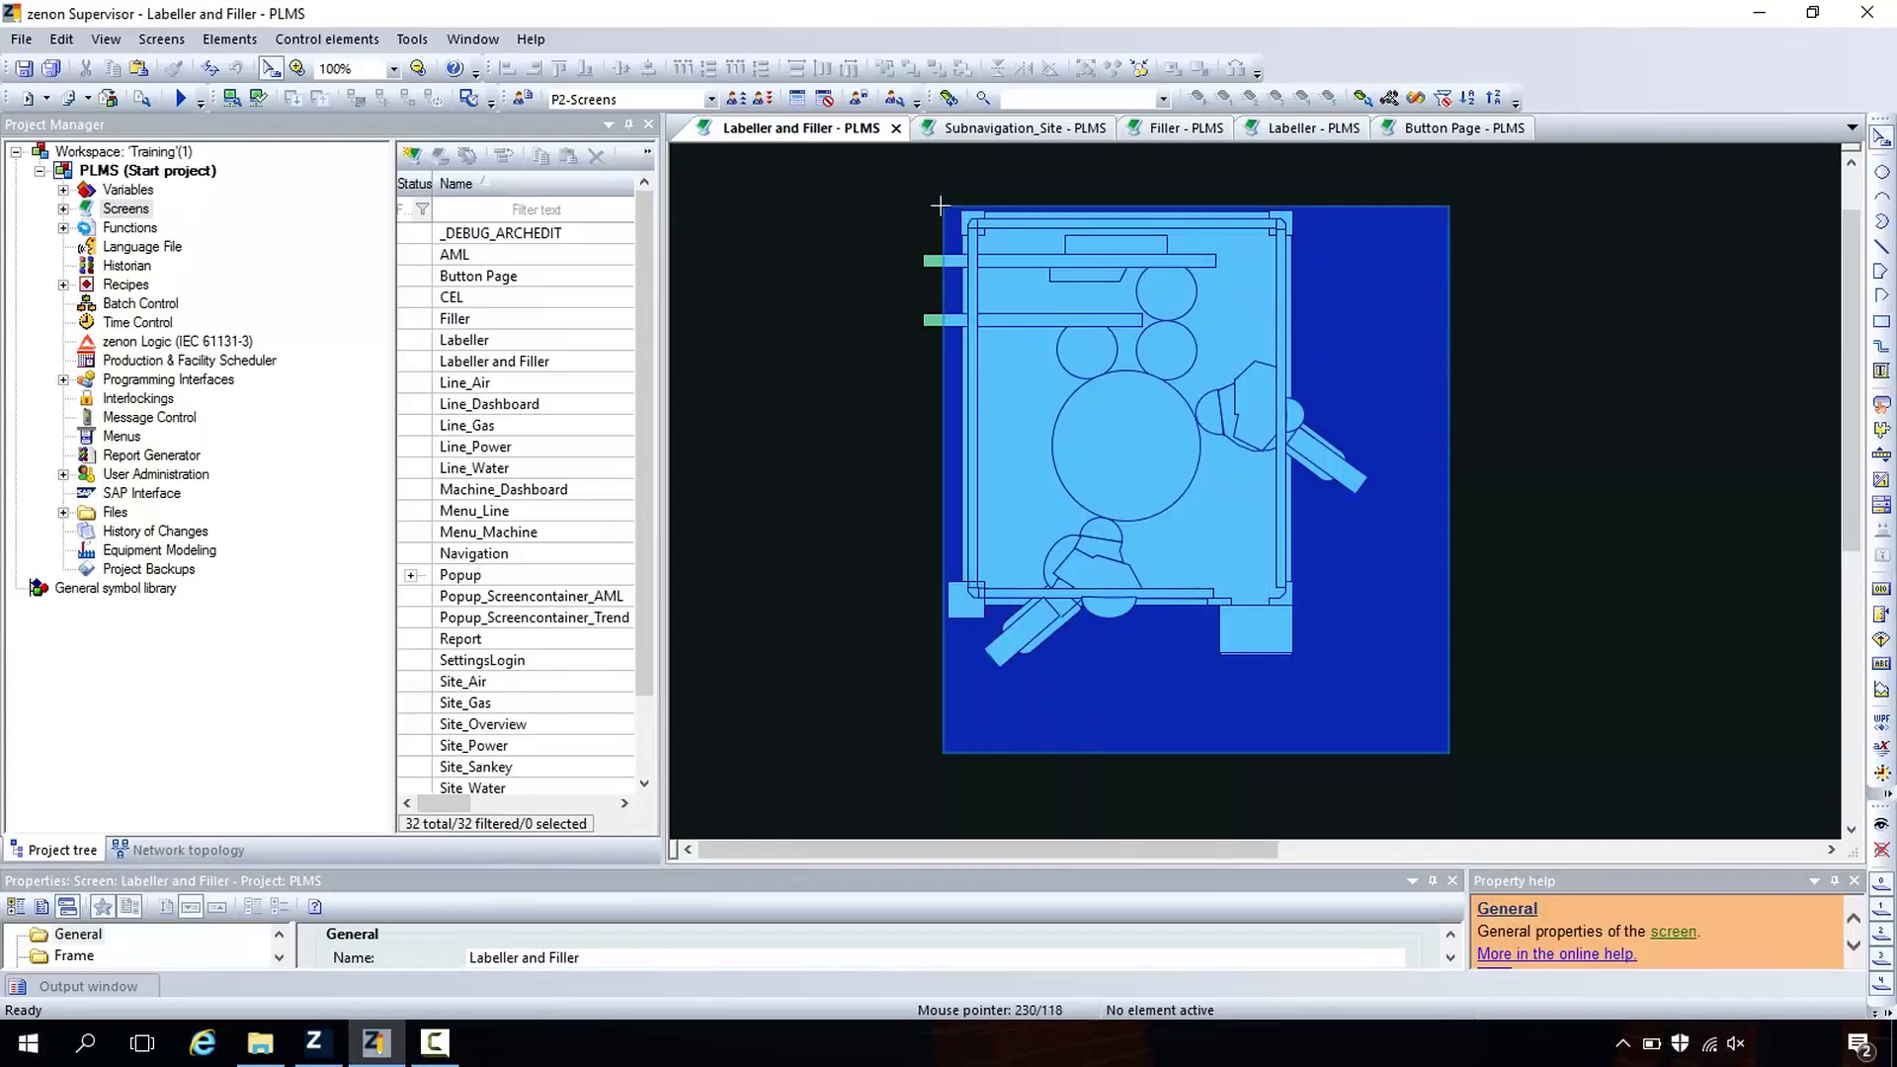
- Paste all Labeller and Filler elements onto the Filler screen at their original positions
key("ctrl+a")
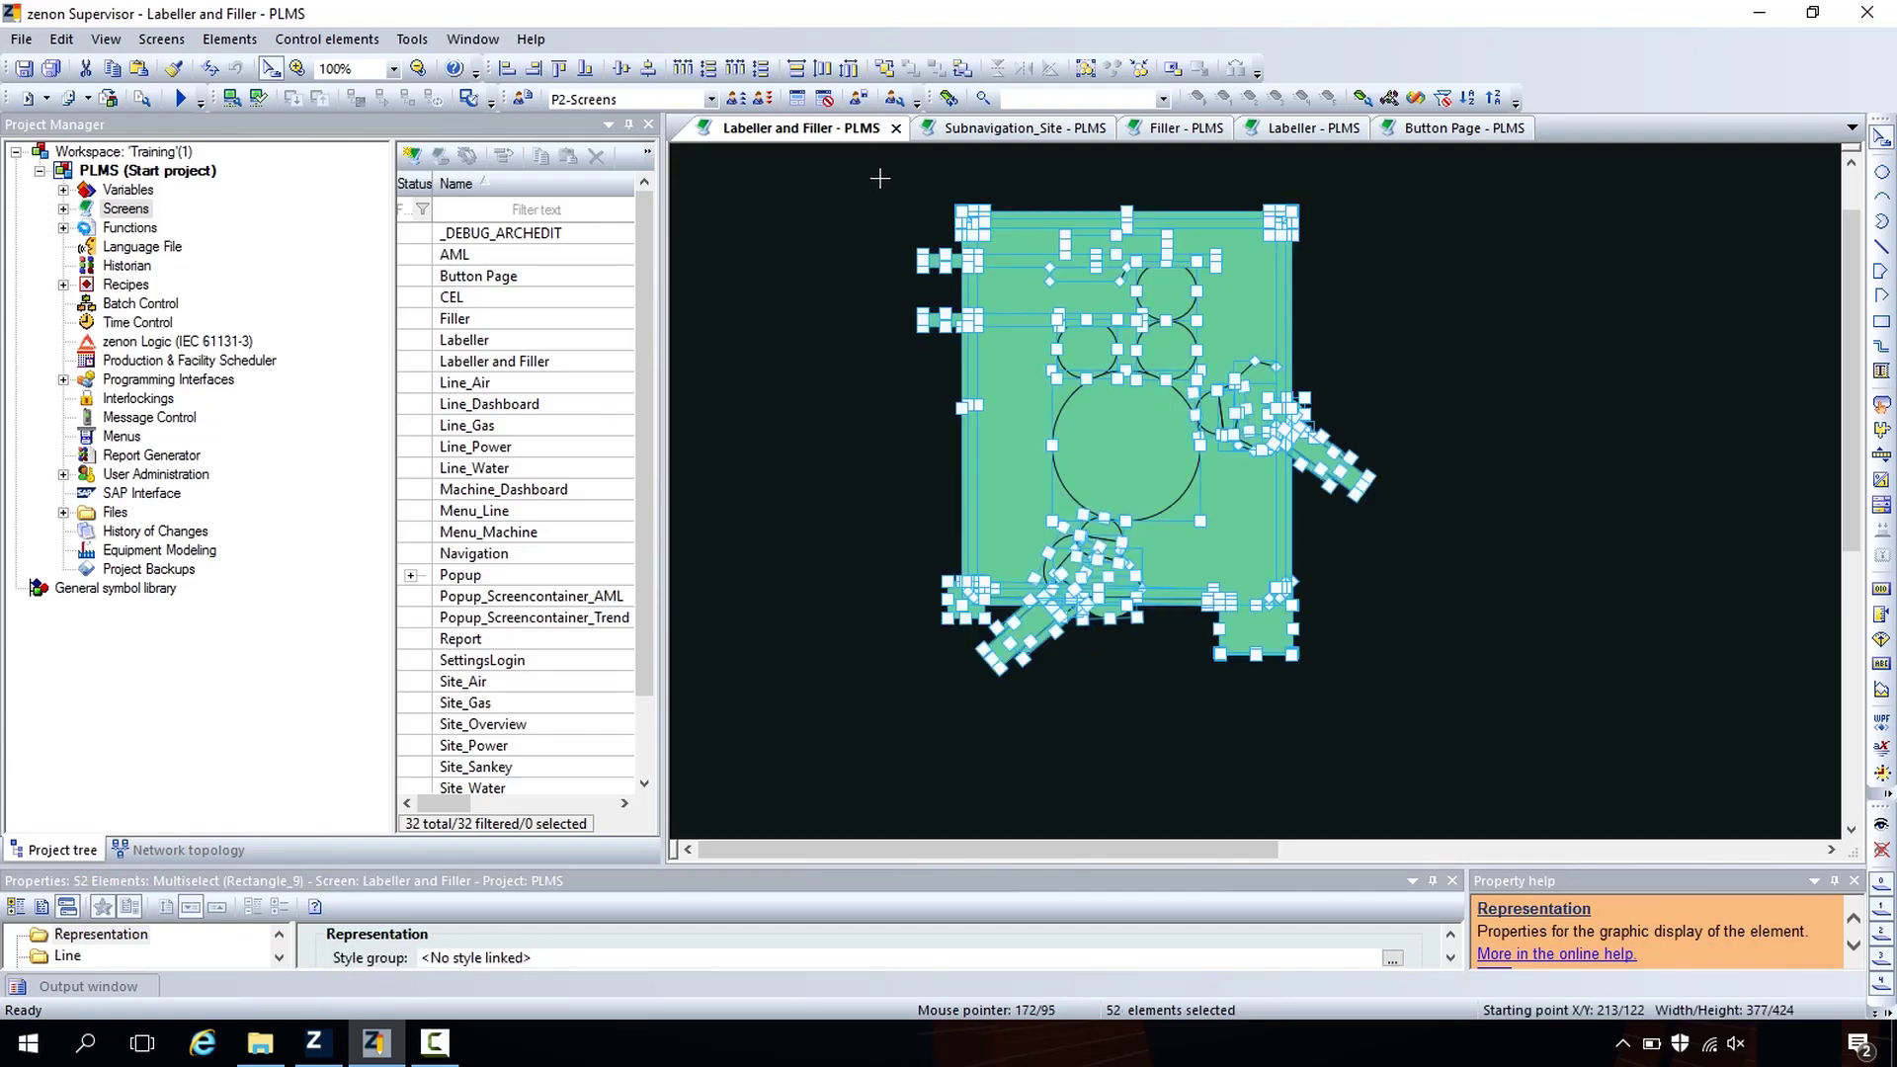
left_click(1185, 132)
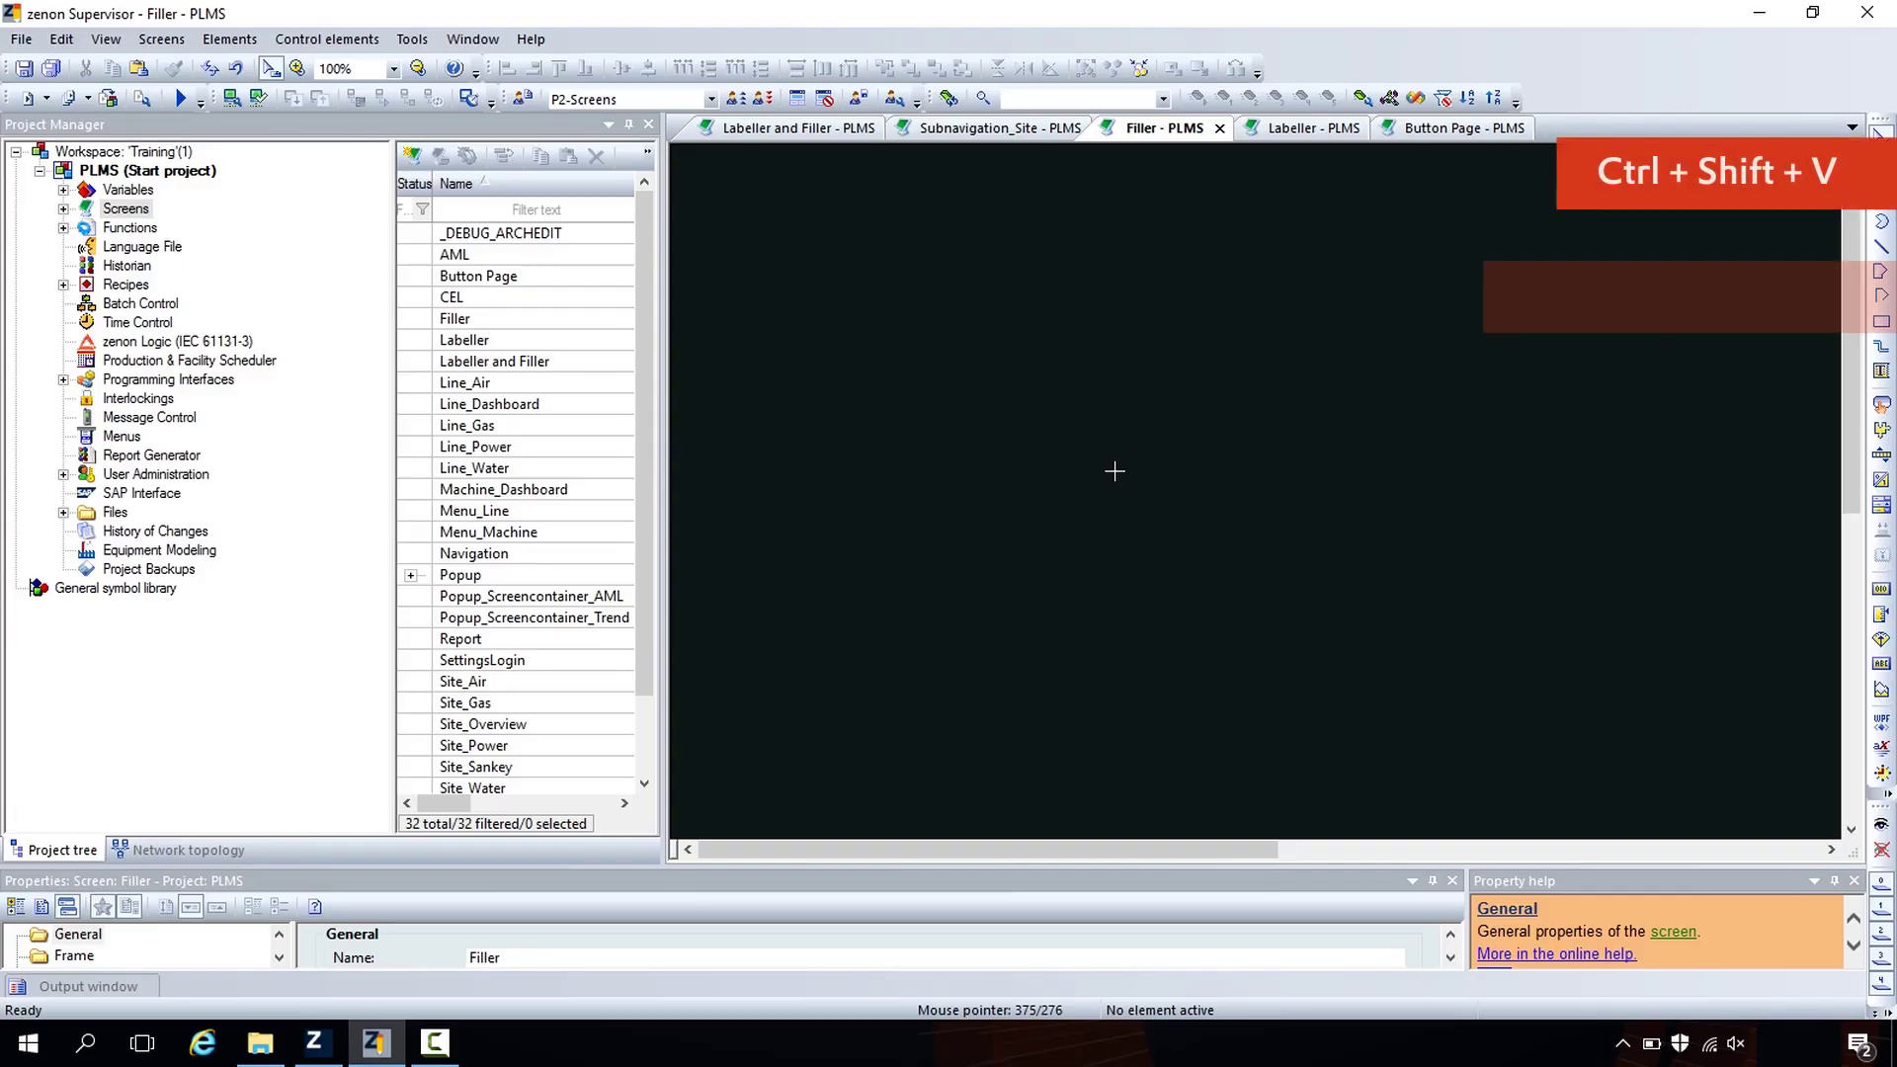
key("ctrl+shift+v")
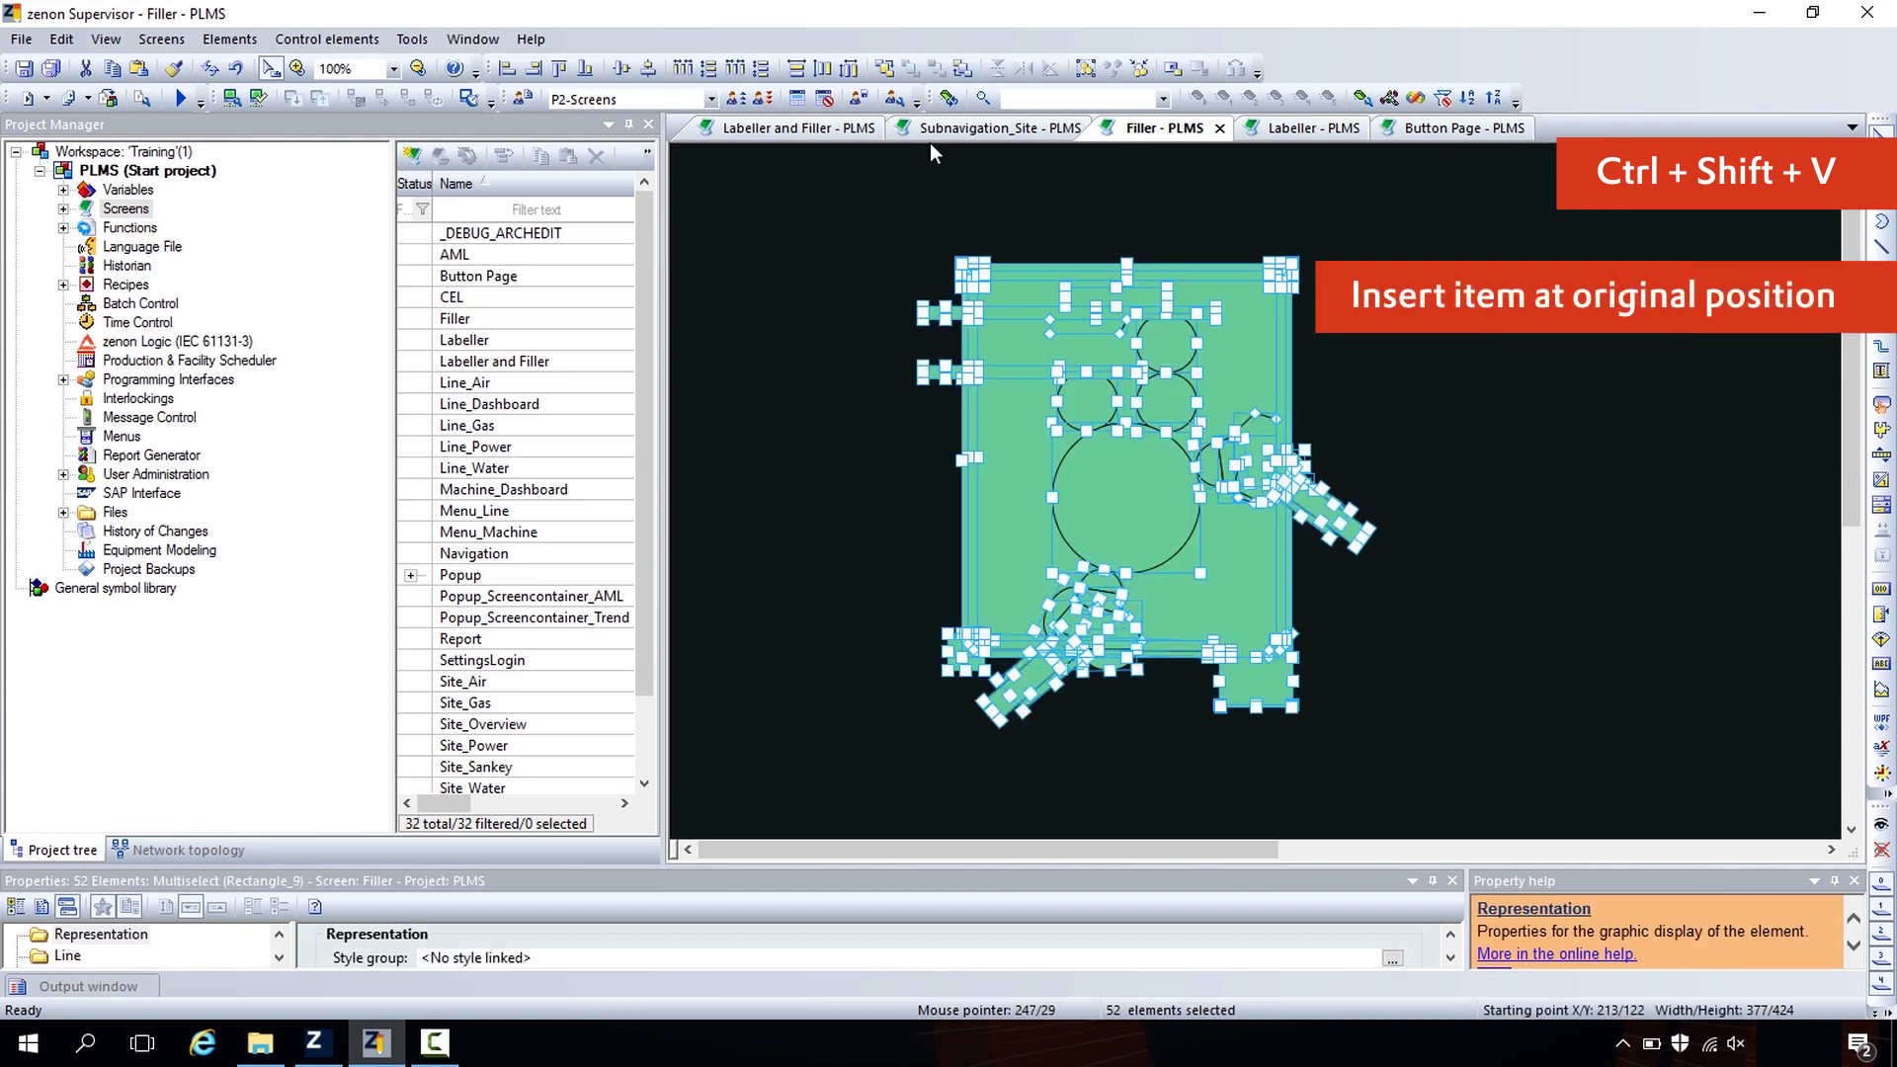
left_click(395, 68)
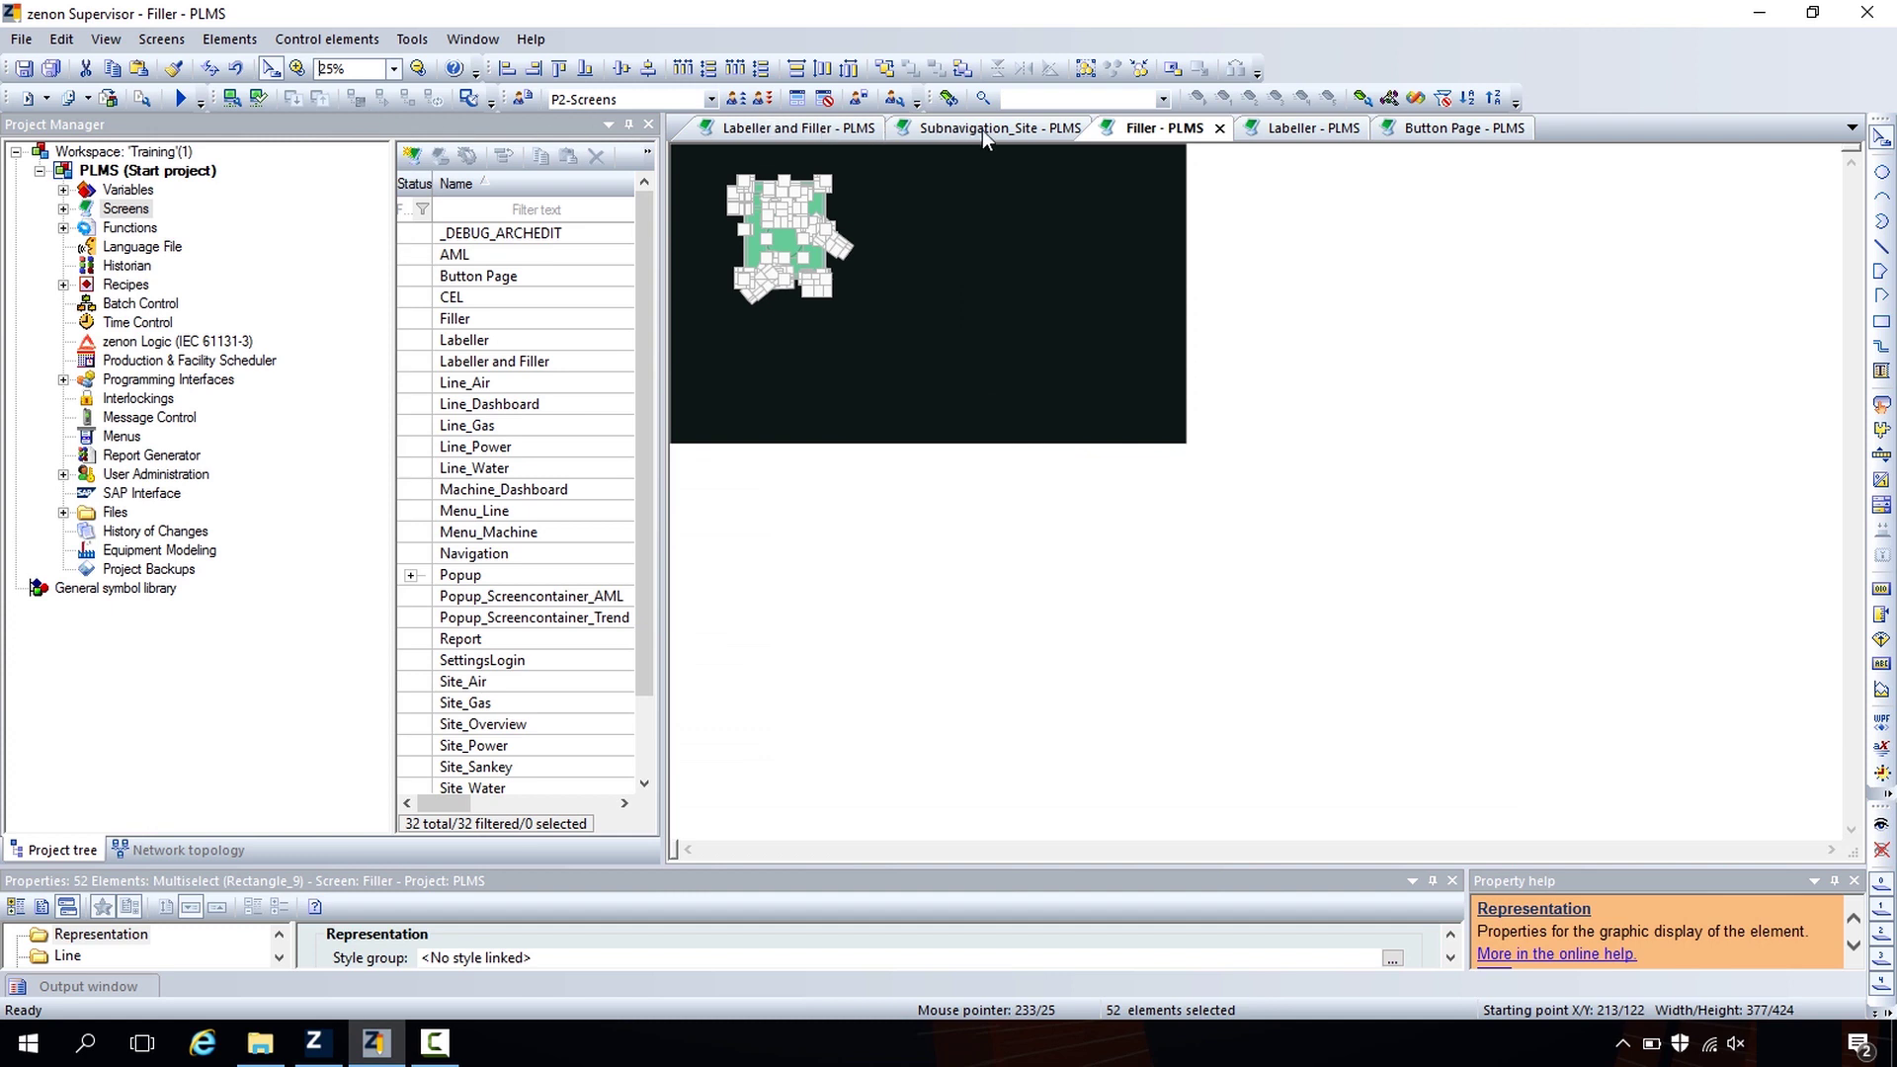
left_click(783, 128)
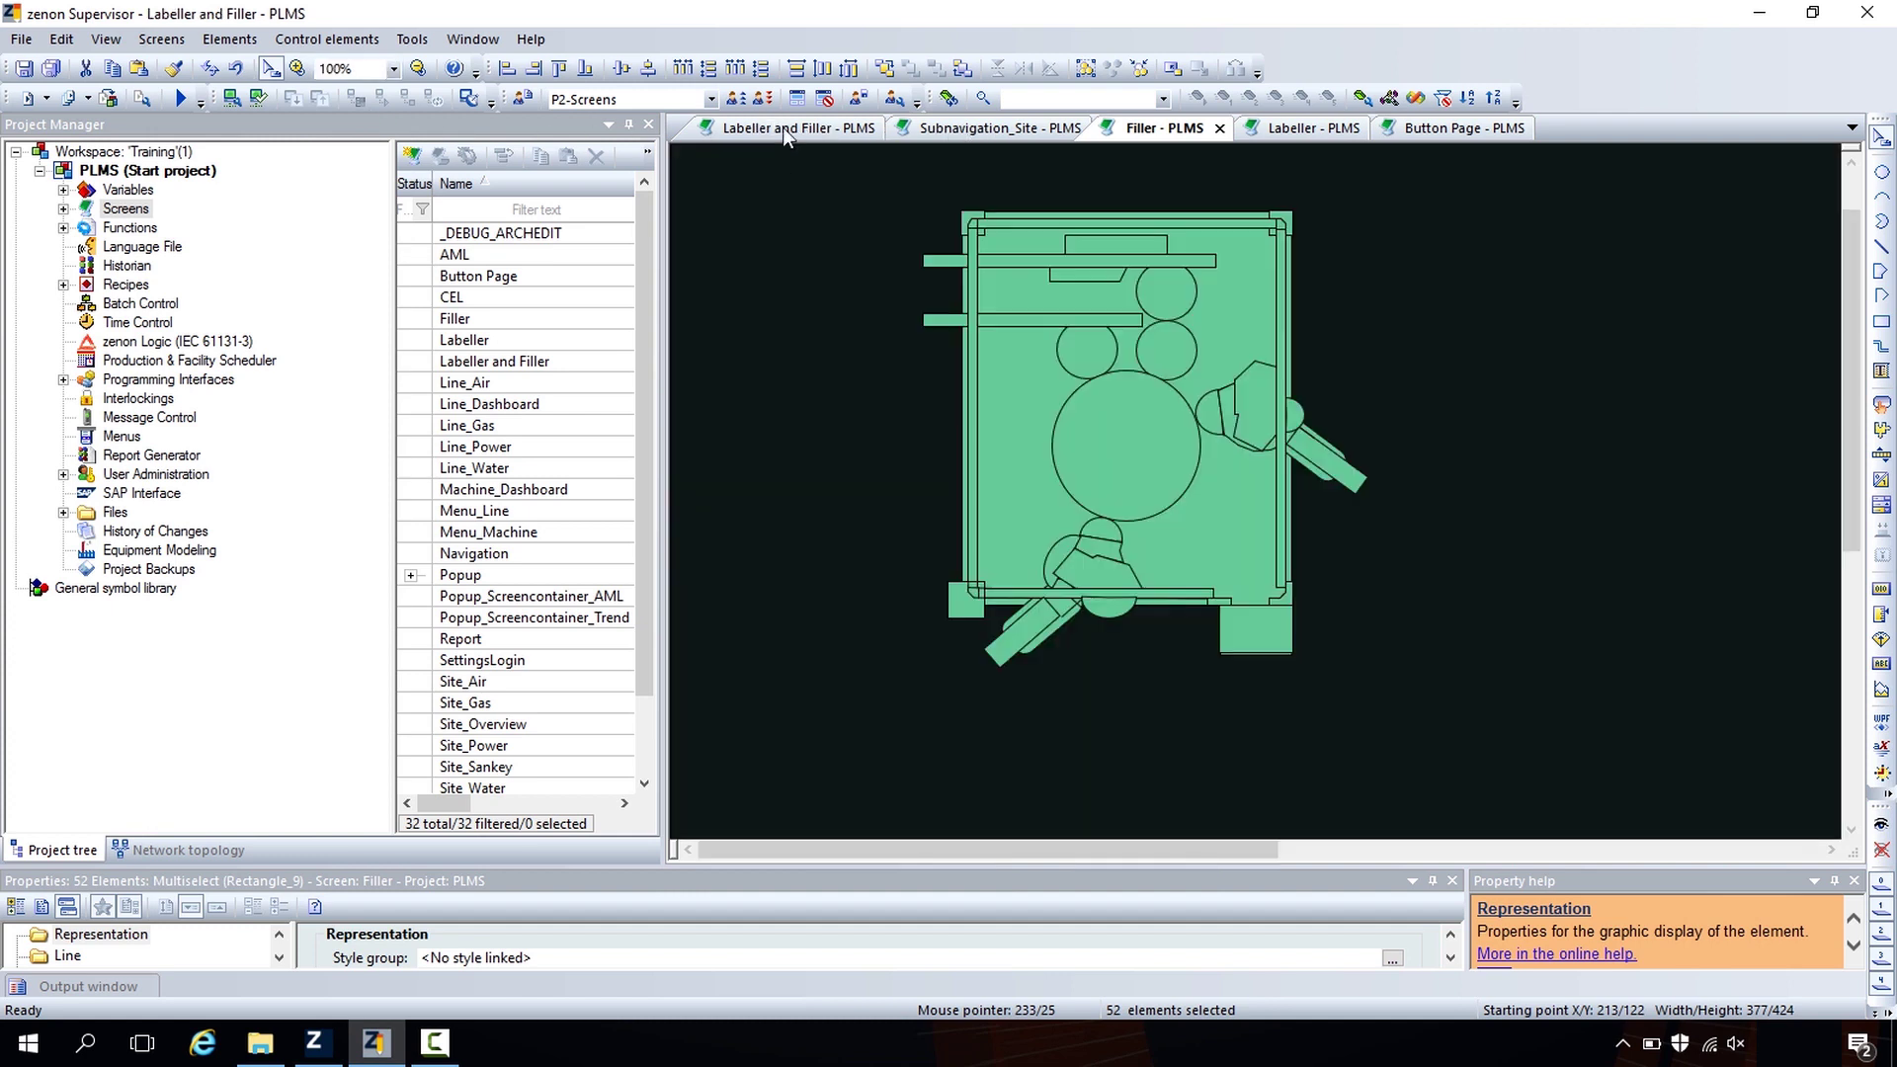
- Zoom to 250%, bring circle Ellipse/Circle_7 forward, then select the PLMS project
left_click(395, 68)
left_click(378, 111)
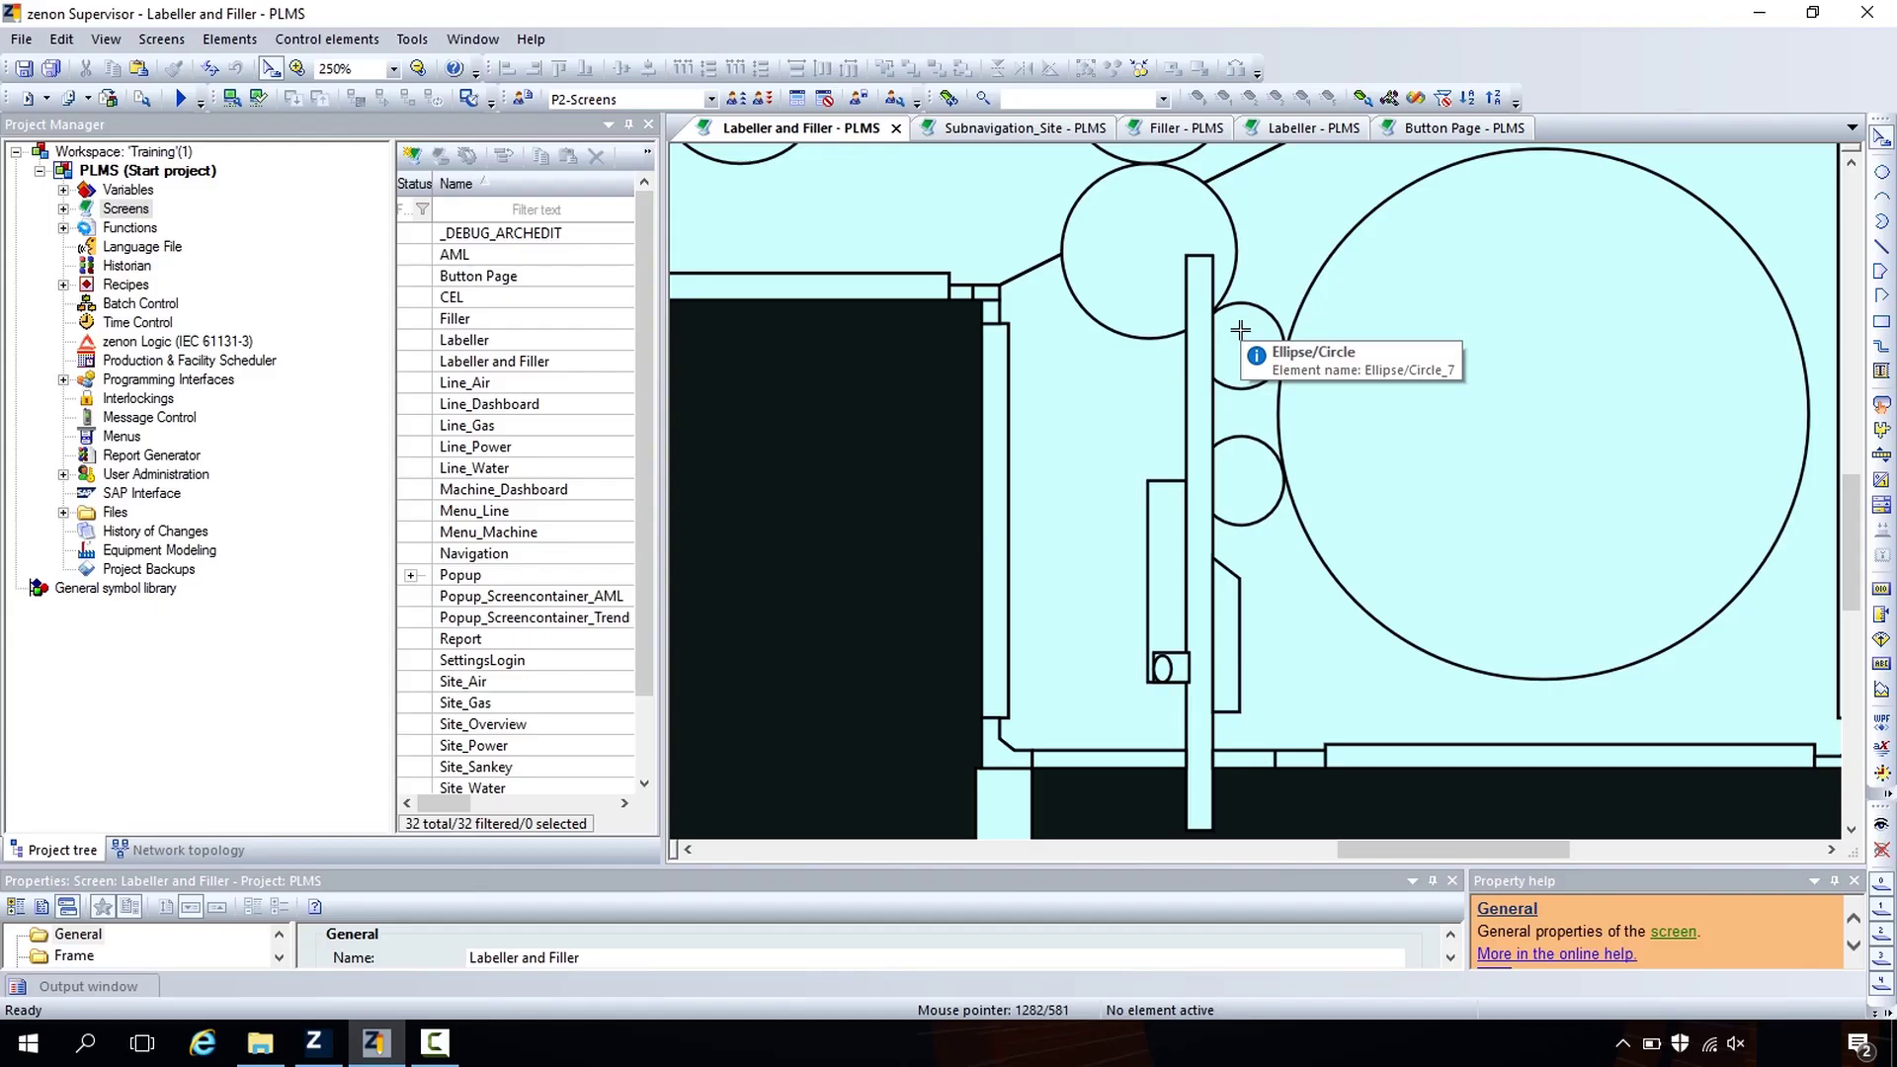
left_click(1241, 330)
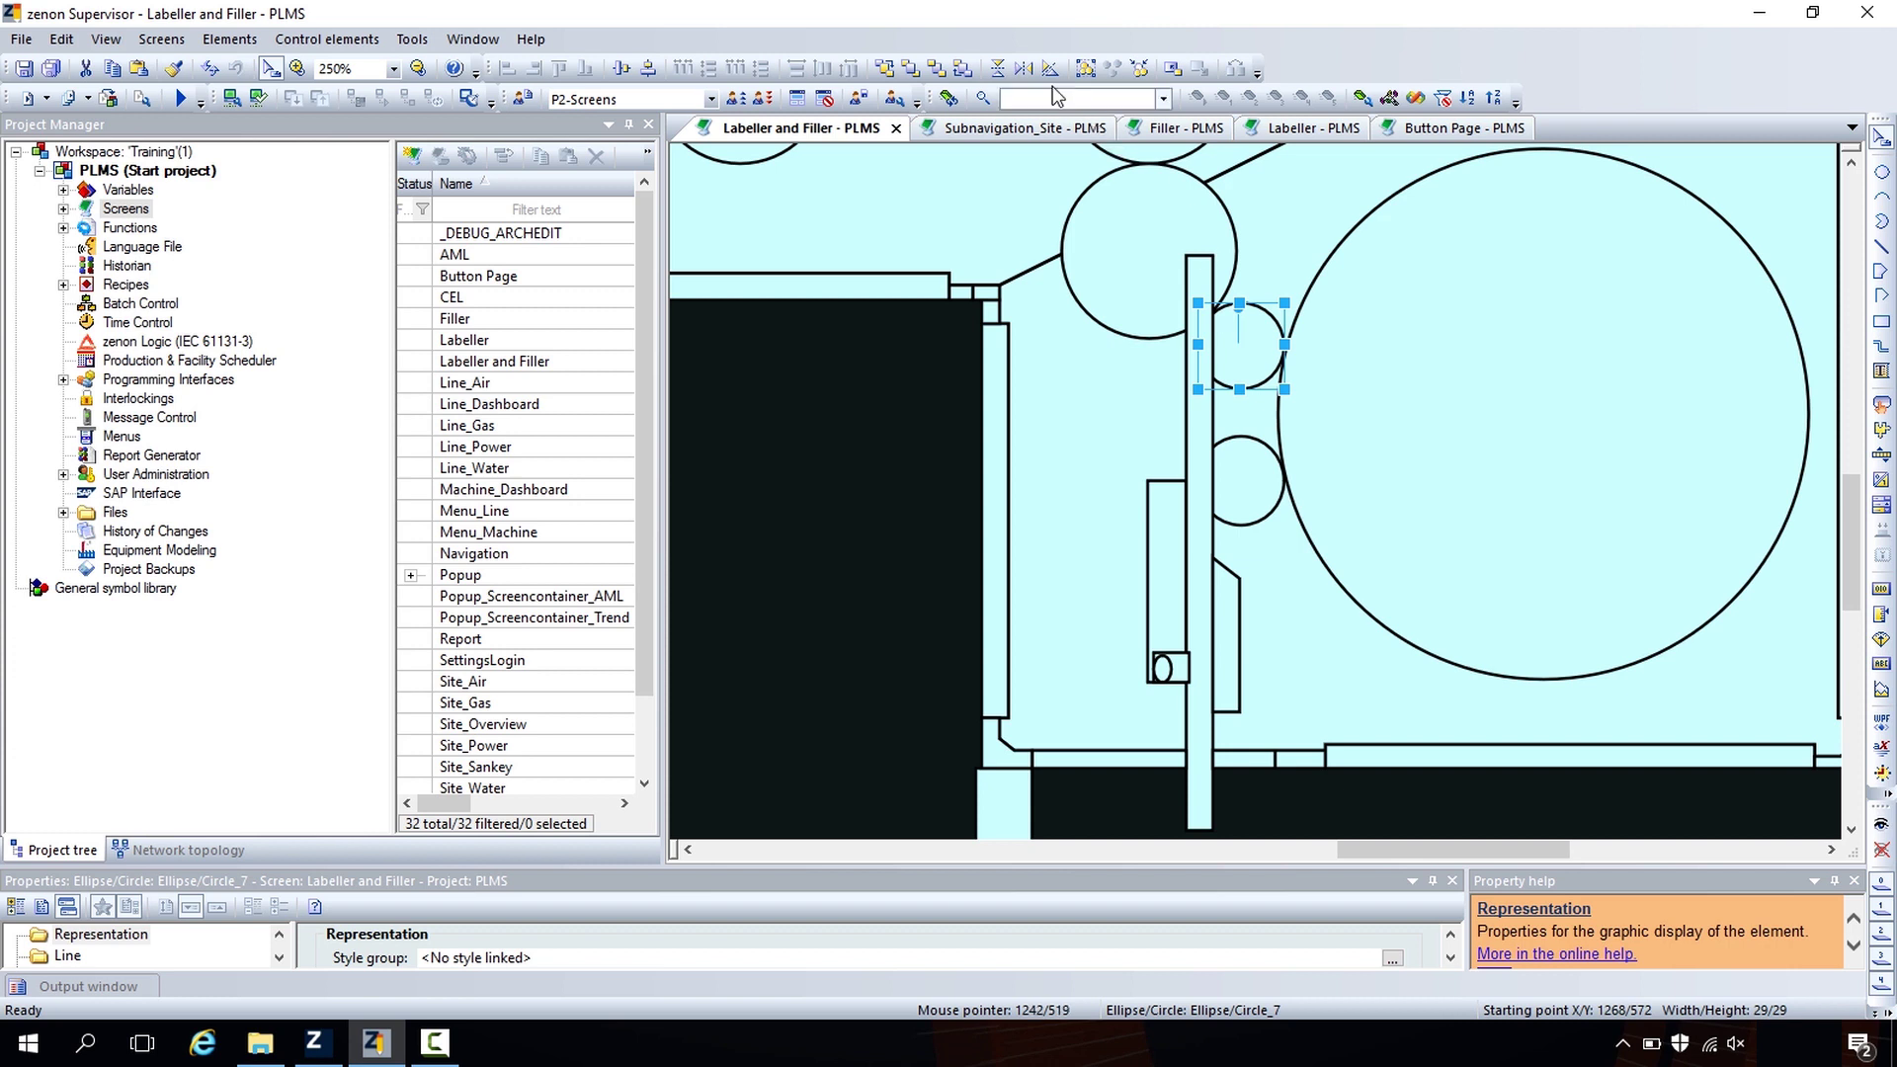
left_click(910, 68)
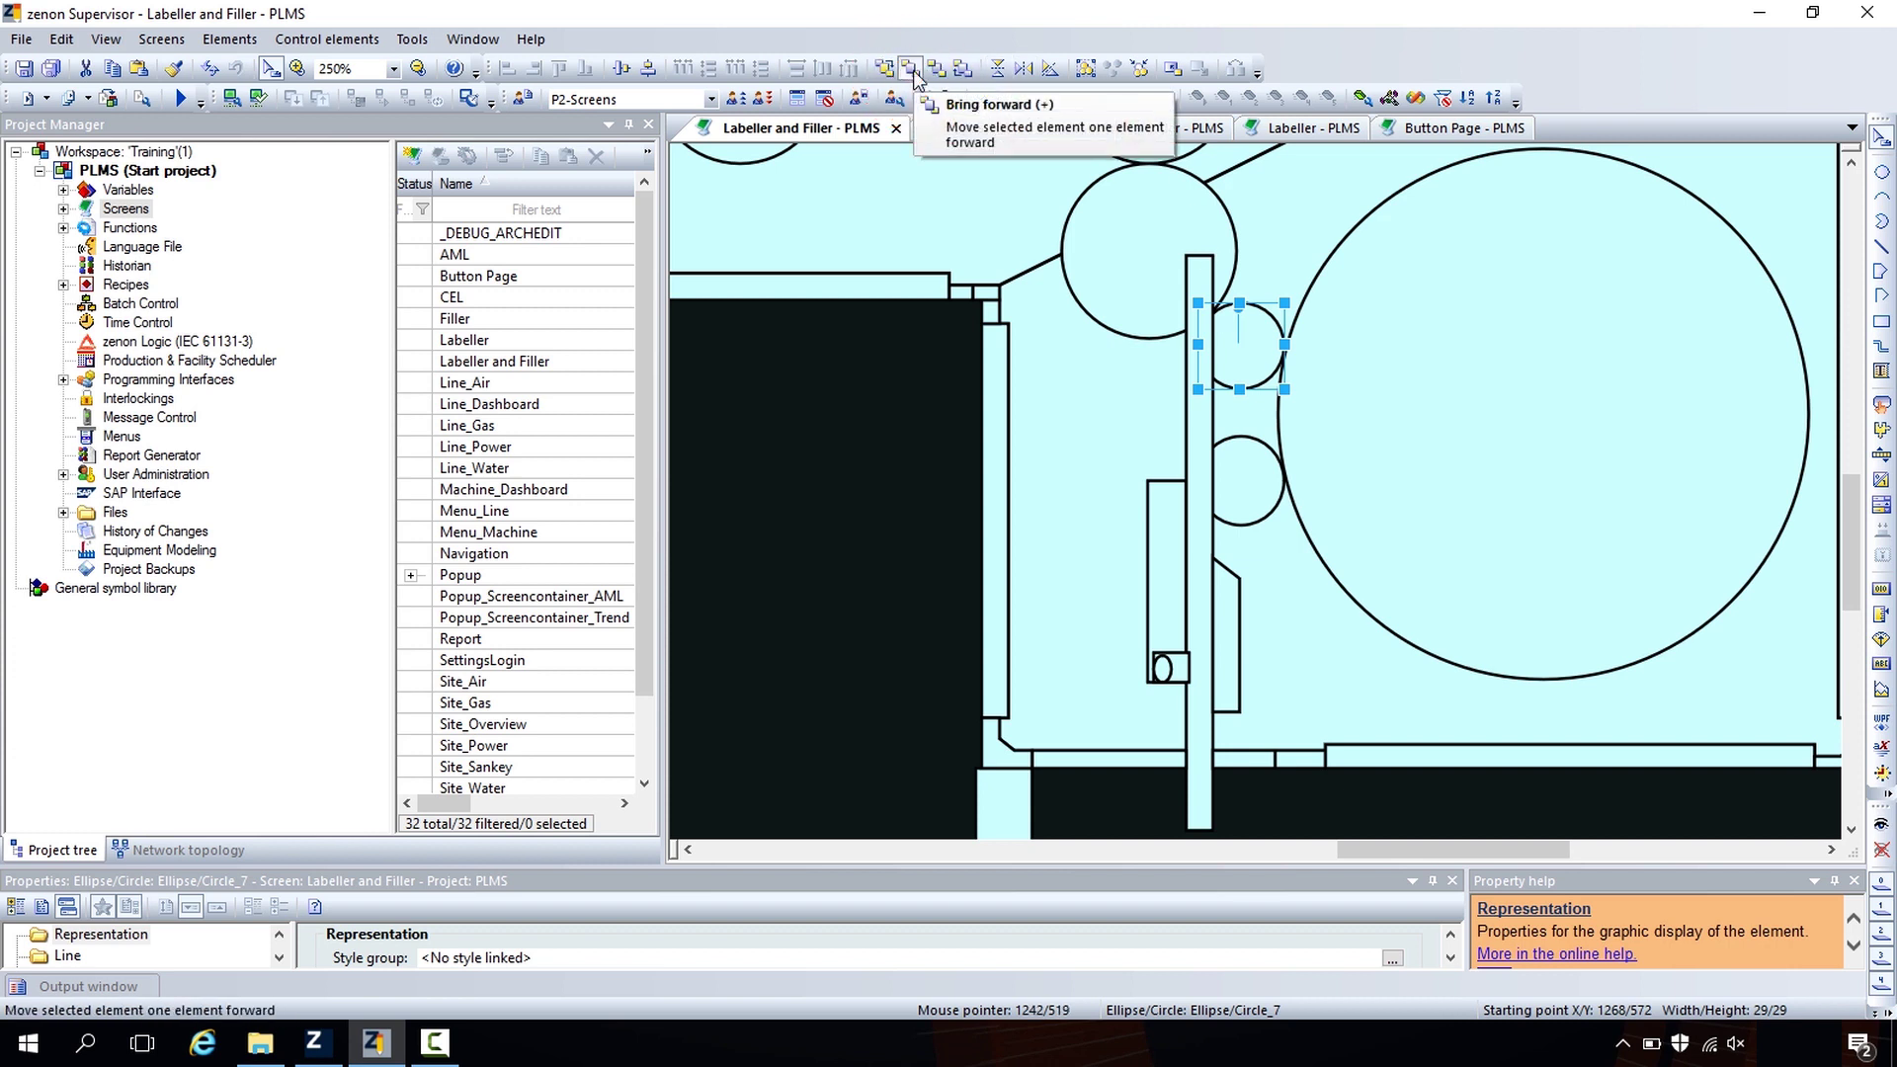
left_click(912, 73)
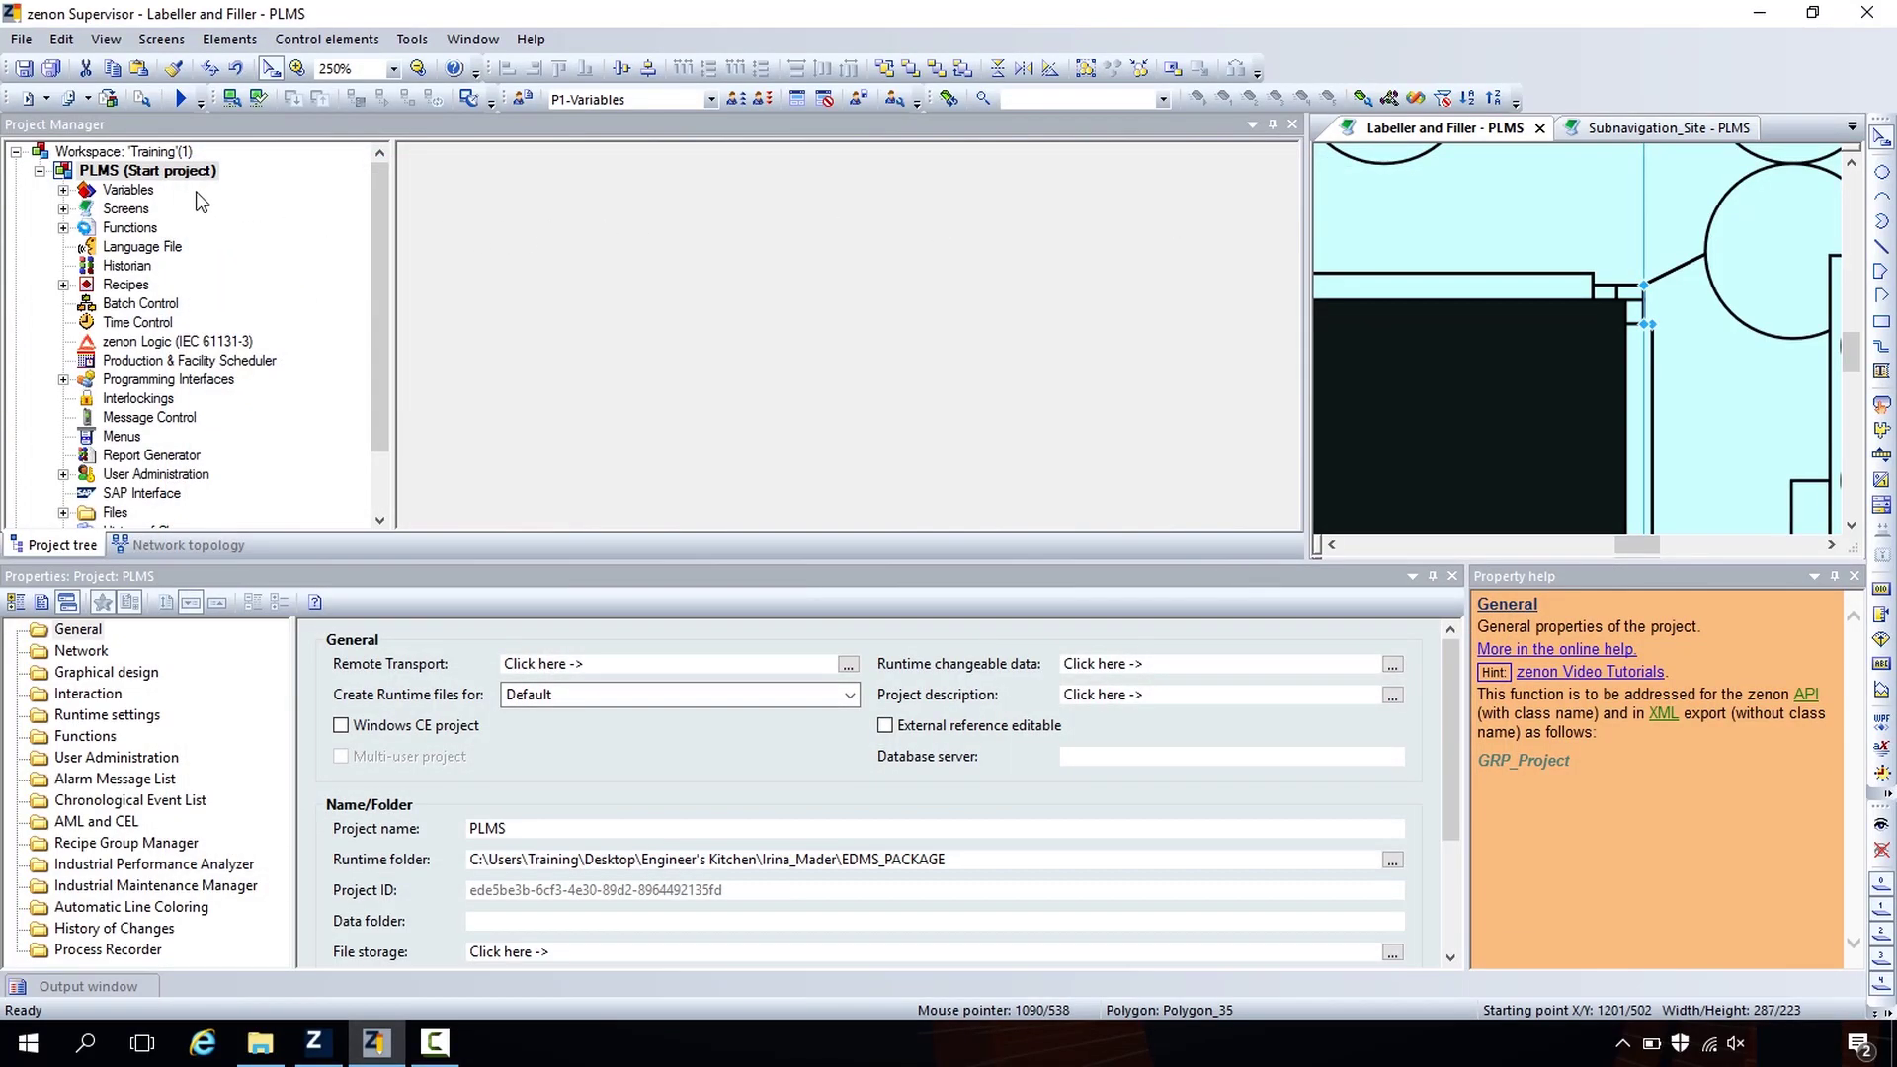
left_click(144, 174)
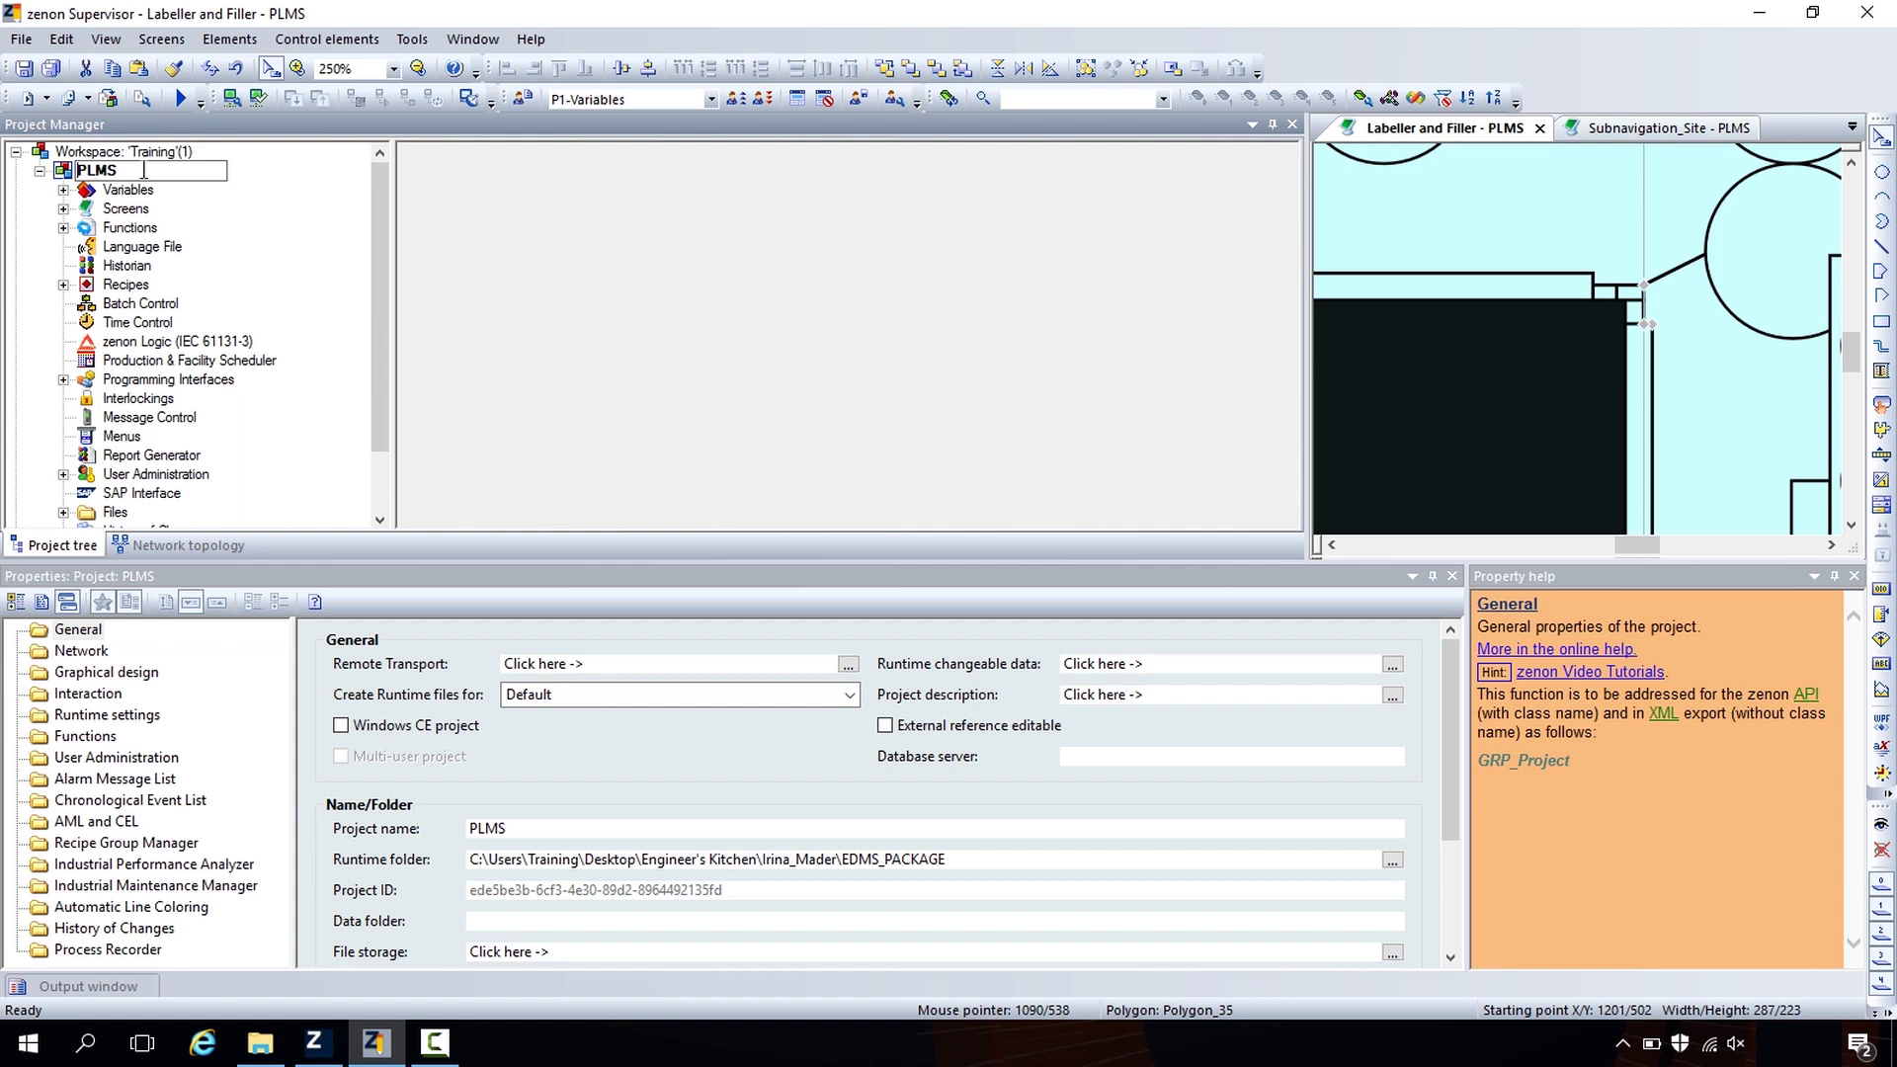